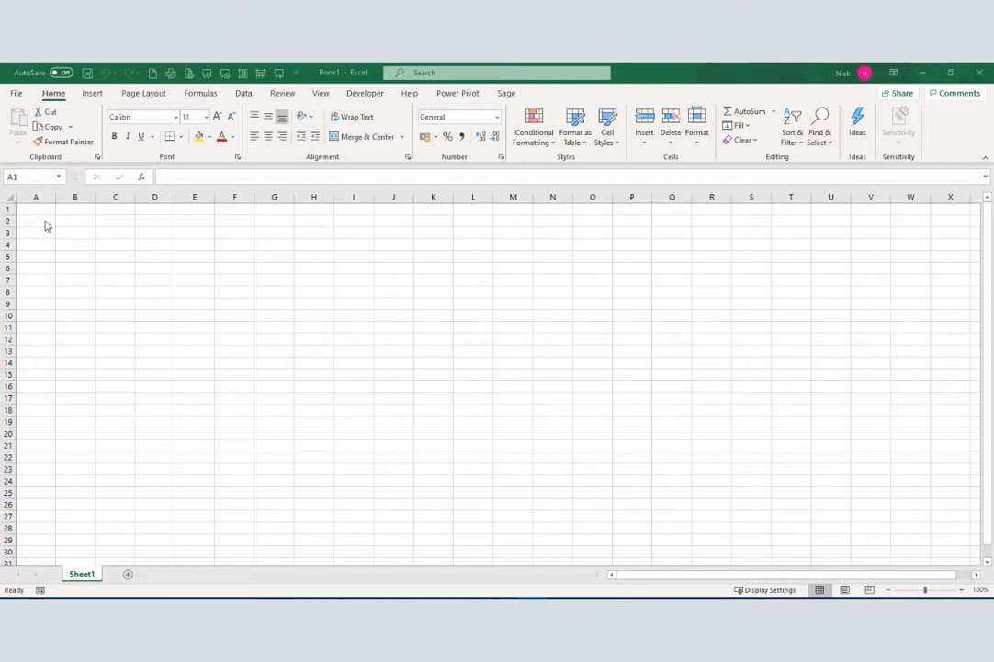
Enter 'Products' in D3, then fill Product 1 through Product 10 down to D13
left_click(156, 233)
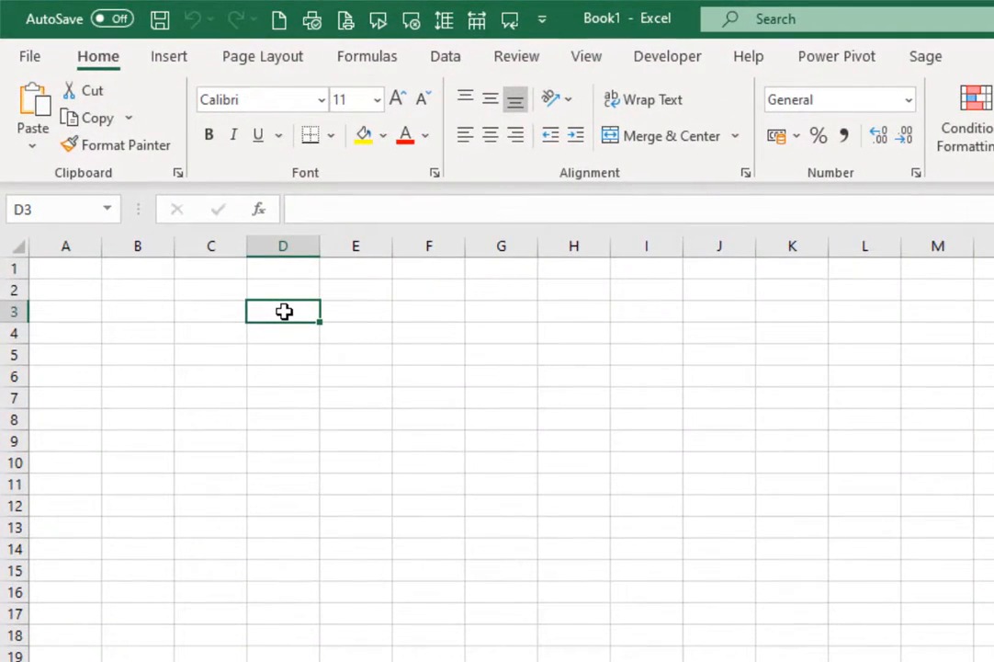
type("Products")
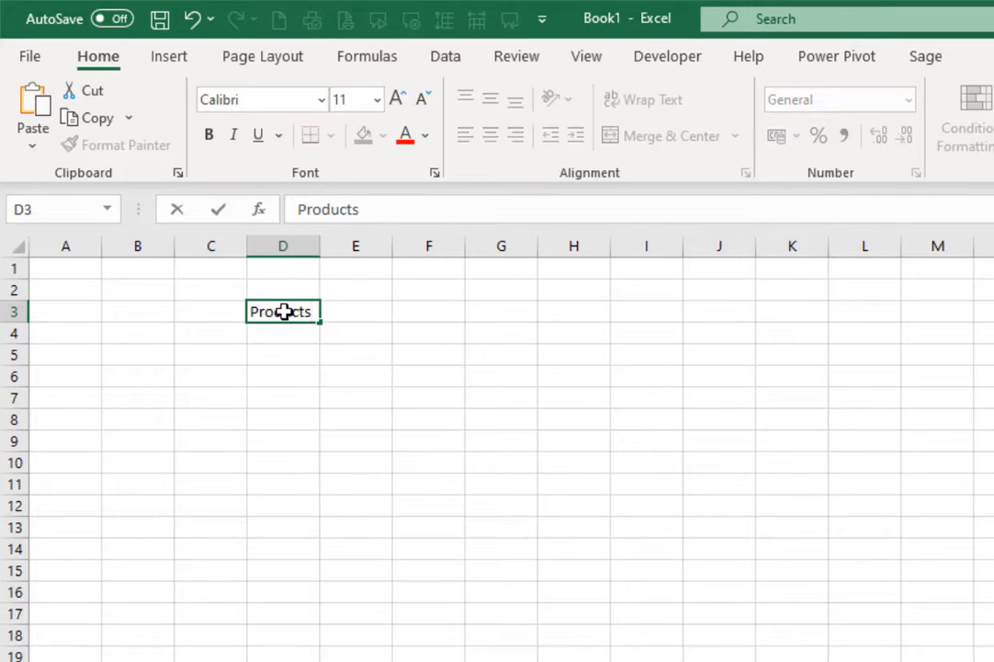
key("Return")
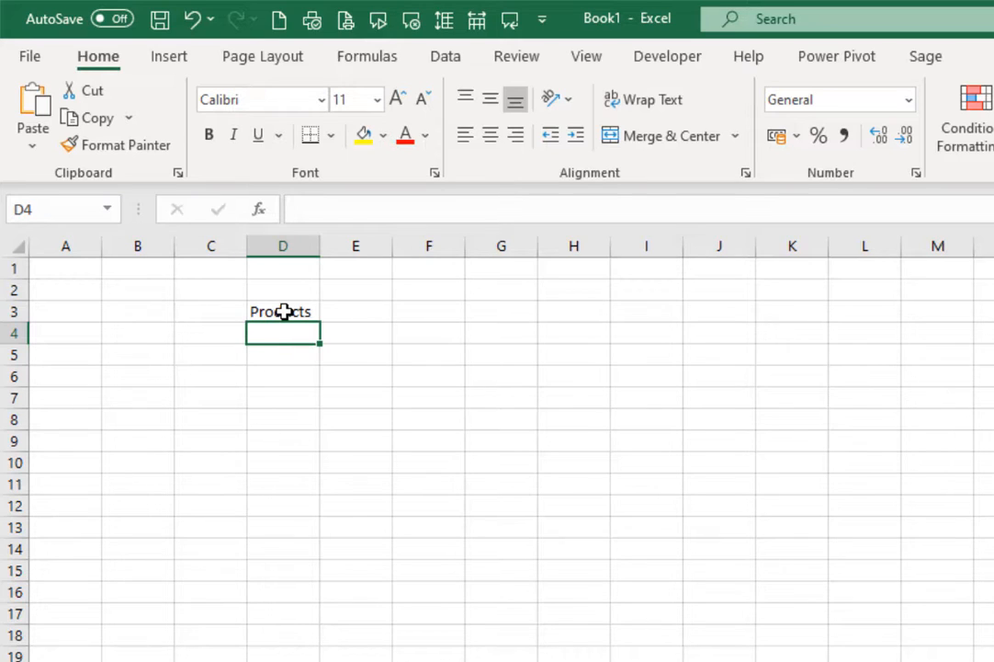
type("Product")
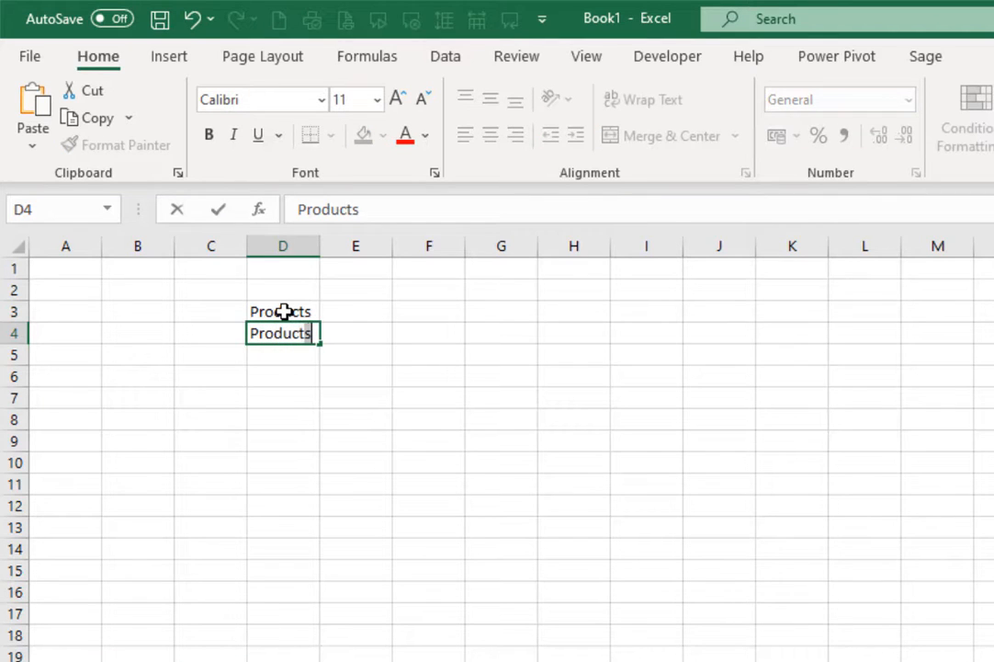
type(" 1")
key("Return")
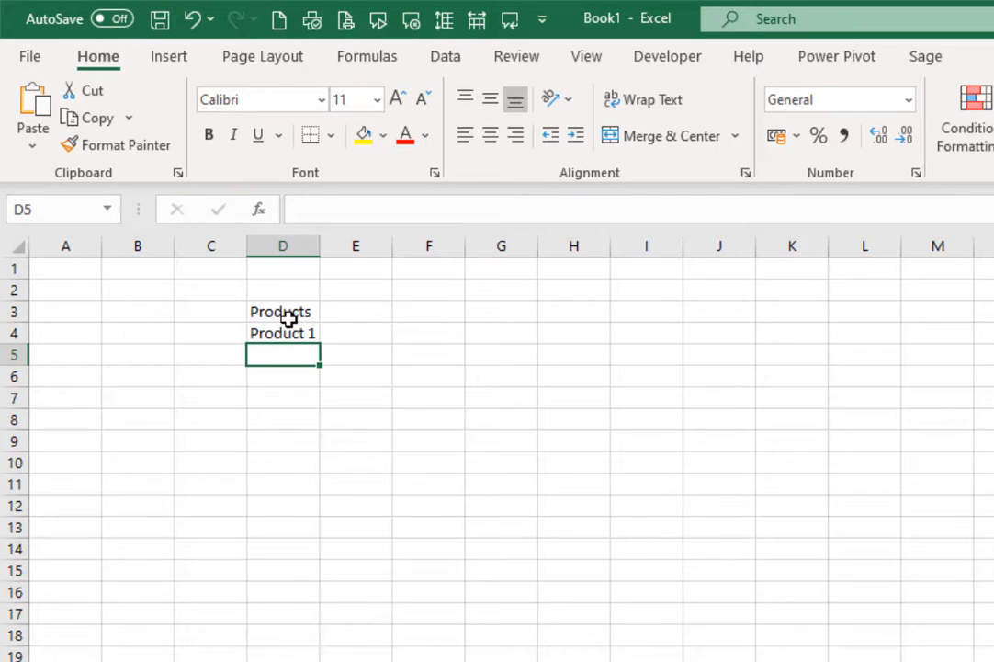
left_click(293, 333)
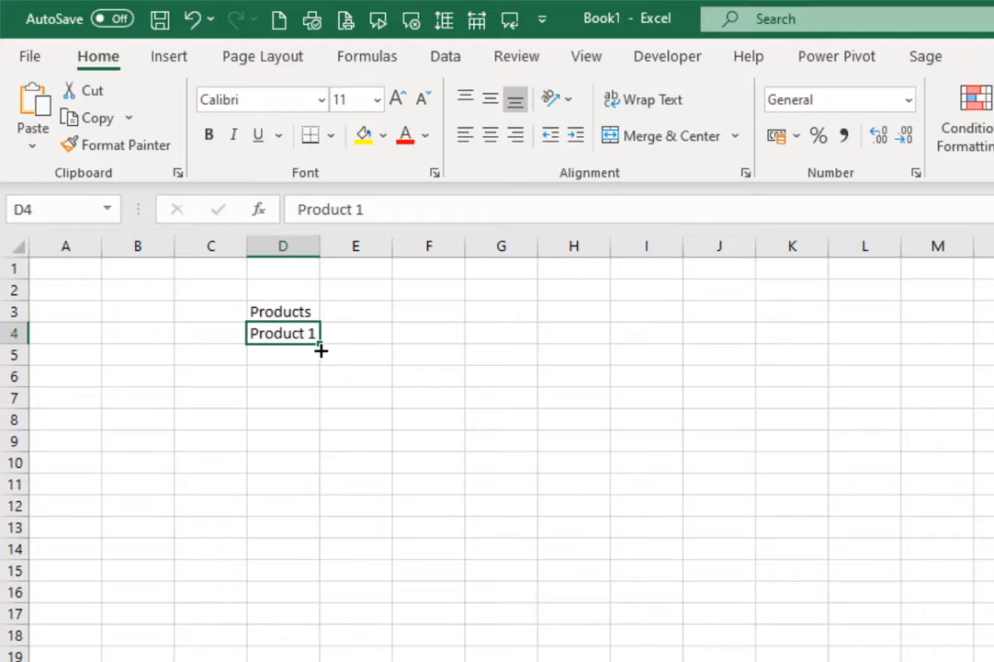
left_click_drag(320, 346, 358, 528)
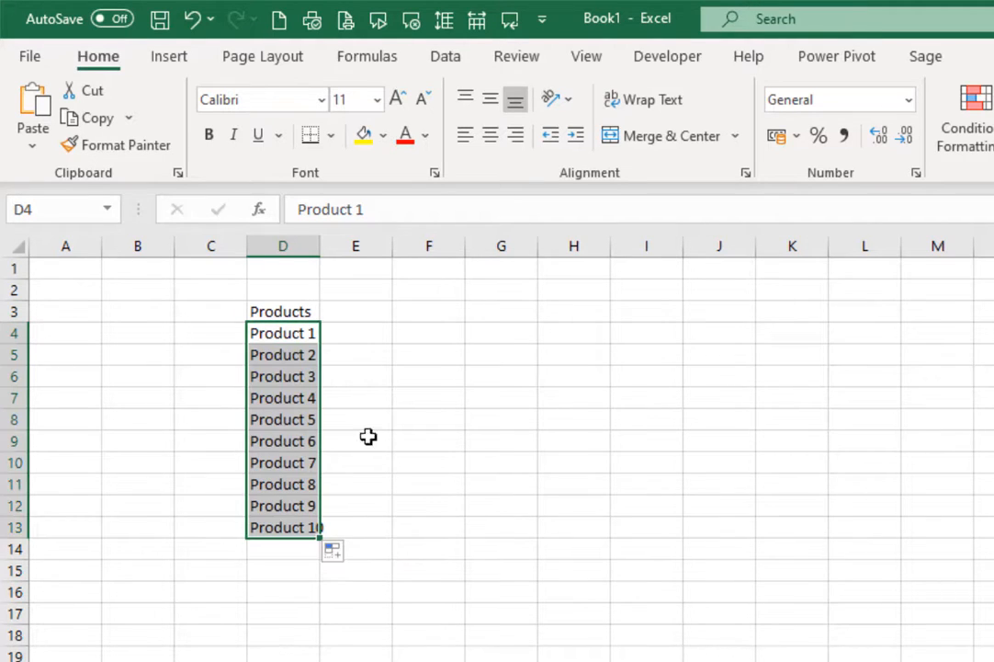
Enter Jan in E3 and fill the month headers across to Jun in J3
left_click(367, 311)
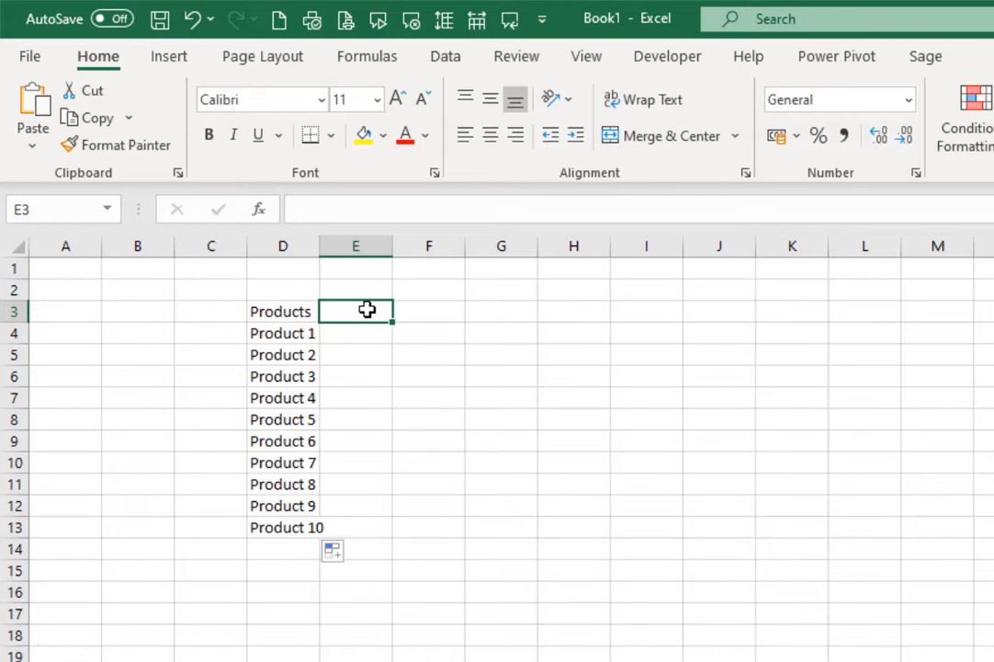
type("Jan")
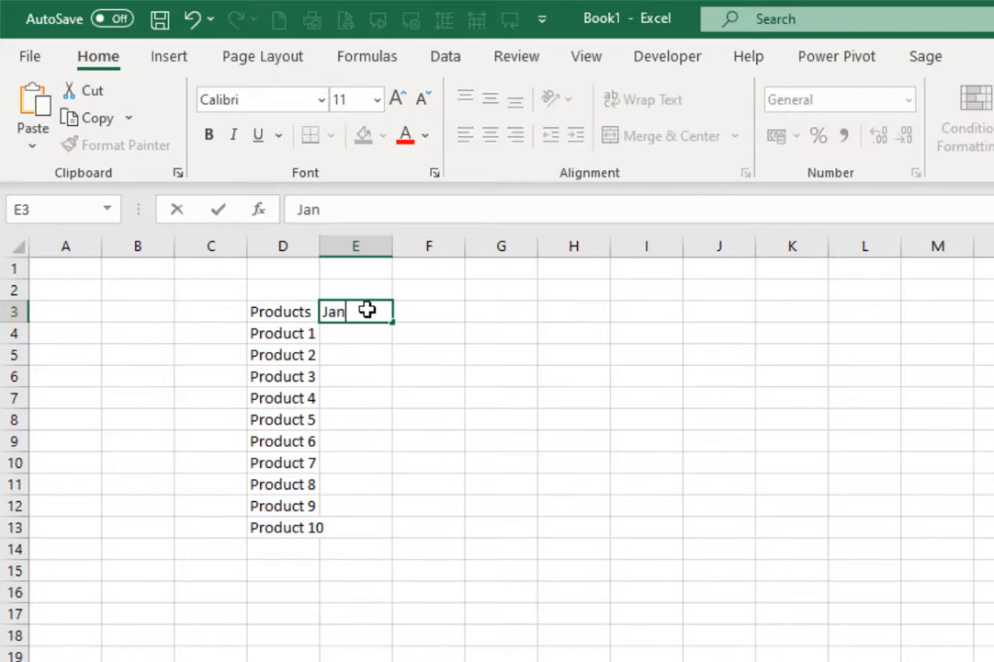
key("Return")
left_click(366, 310)
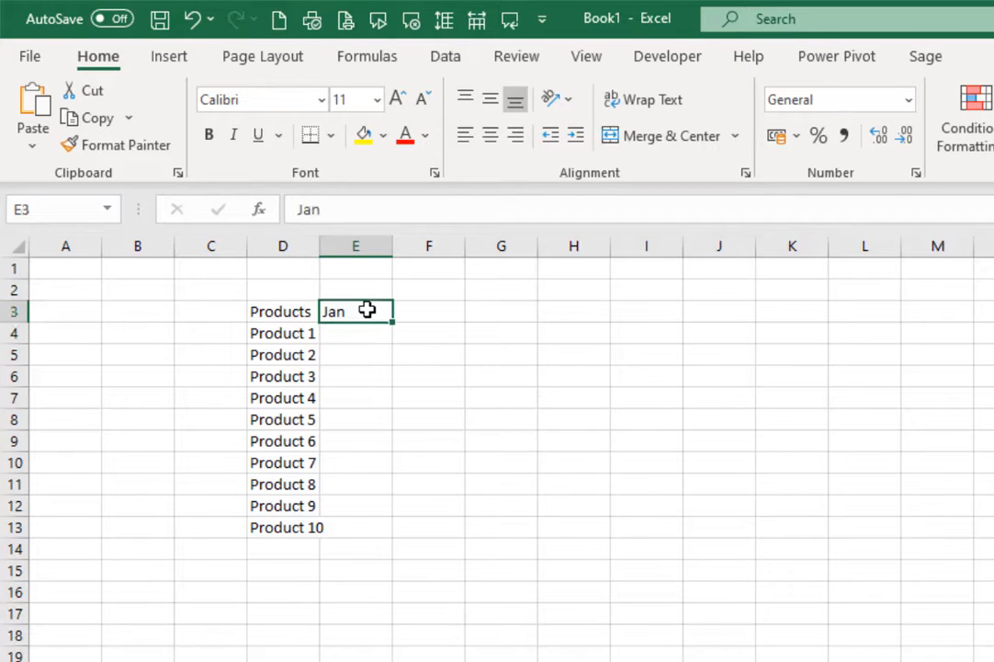
left_click_drag(396, 322, 735, 325)
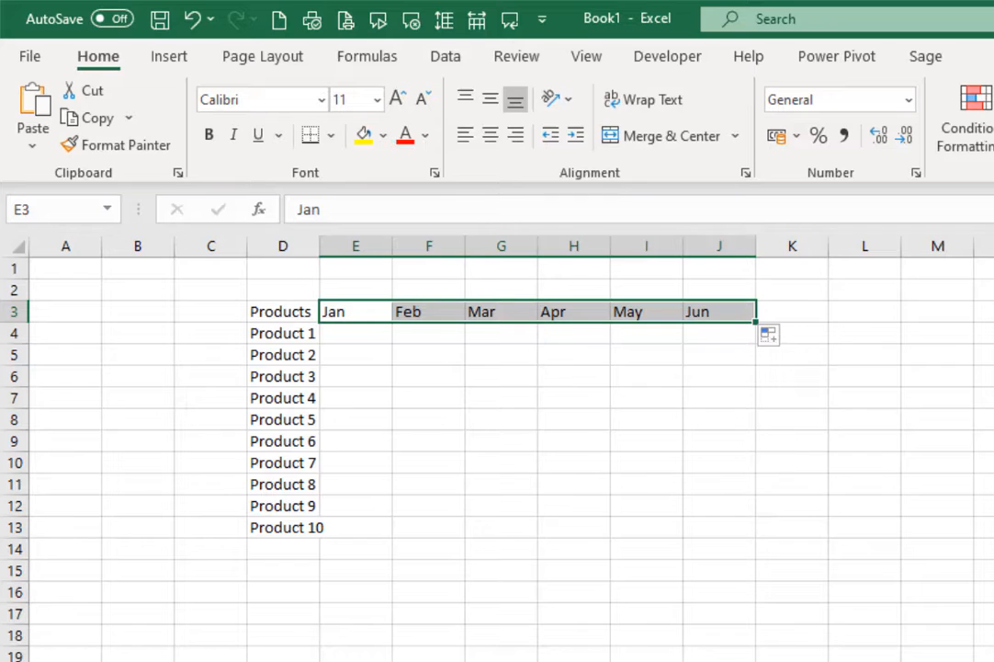
left_click(350, 335)
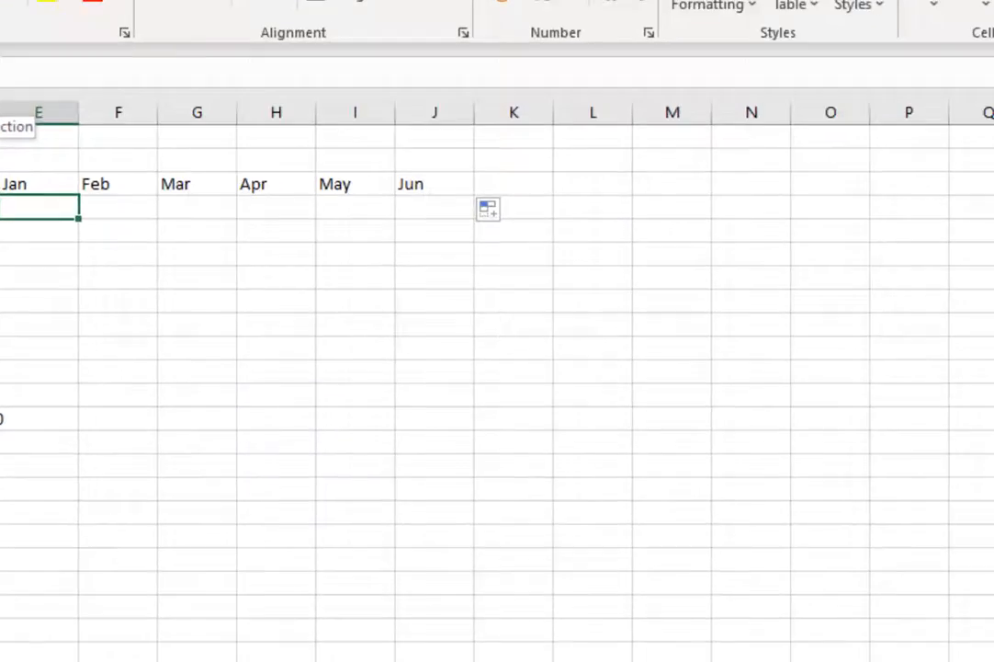
Find RANDBETWEEN by searching 'random' and enter Bottom -500 and Top 1000
left_click(265, 223)
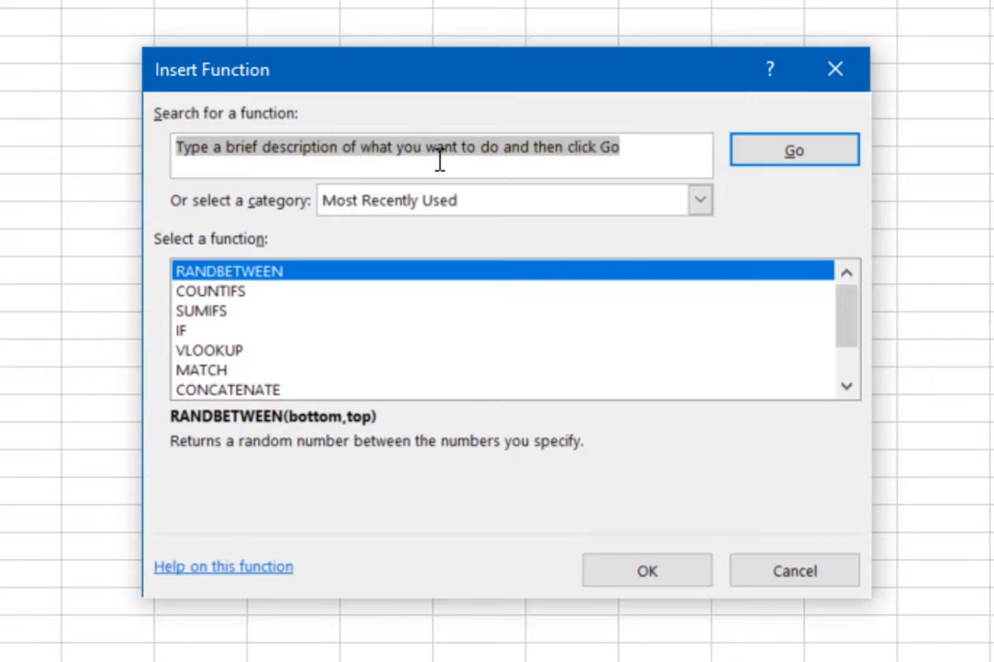
type("ro")
key("BackSpace")
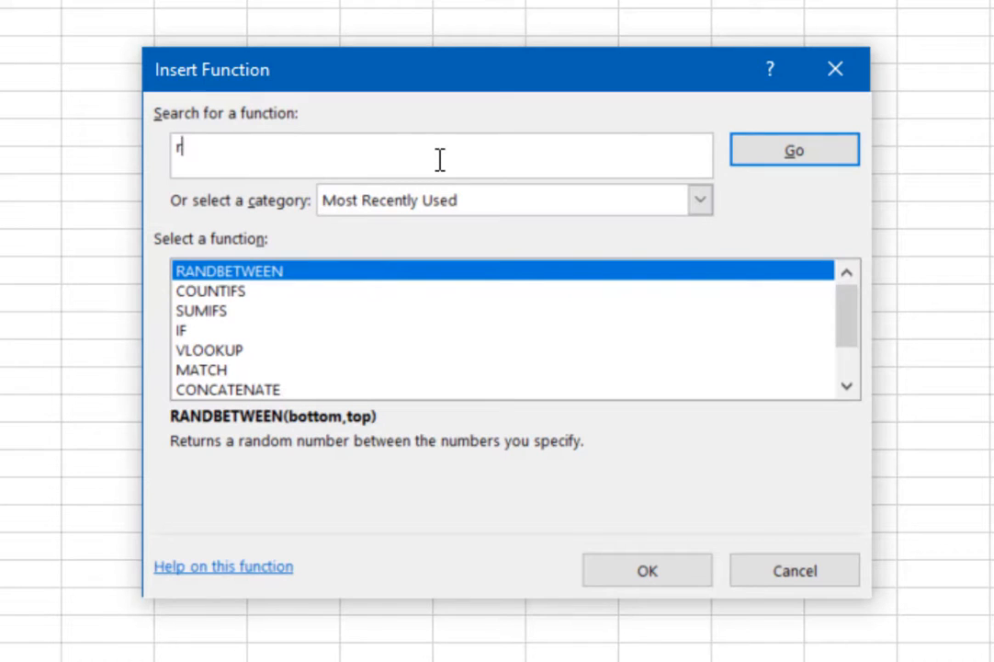
type("andom")
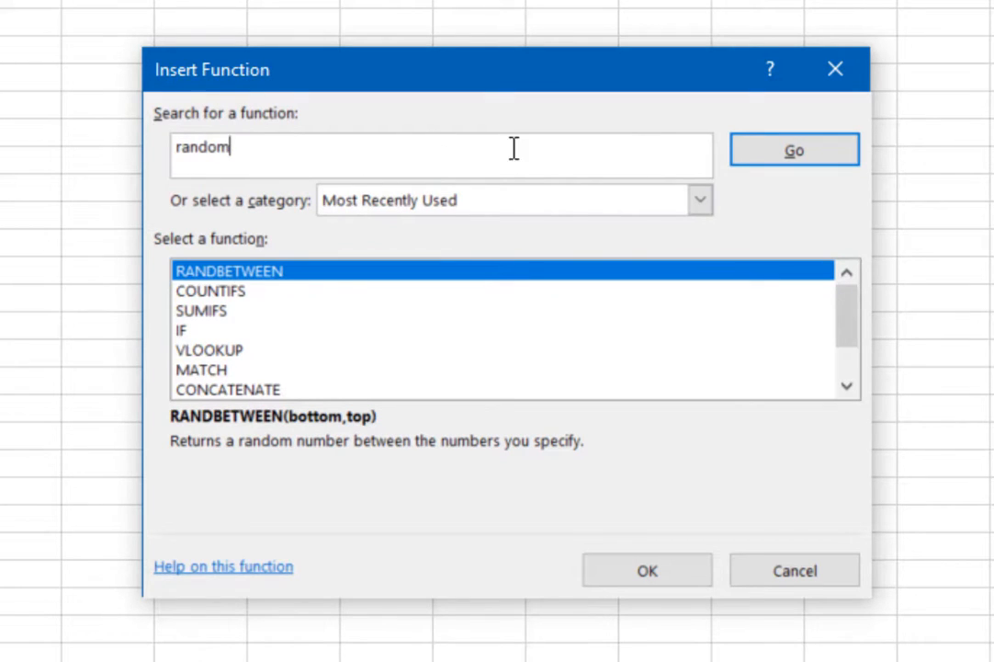
left_click(851, 158)
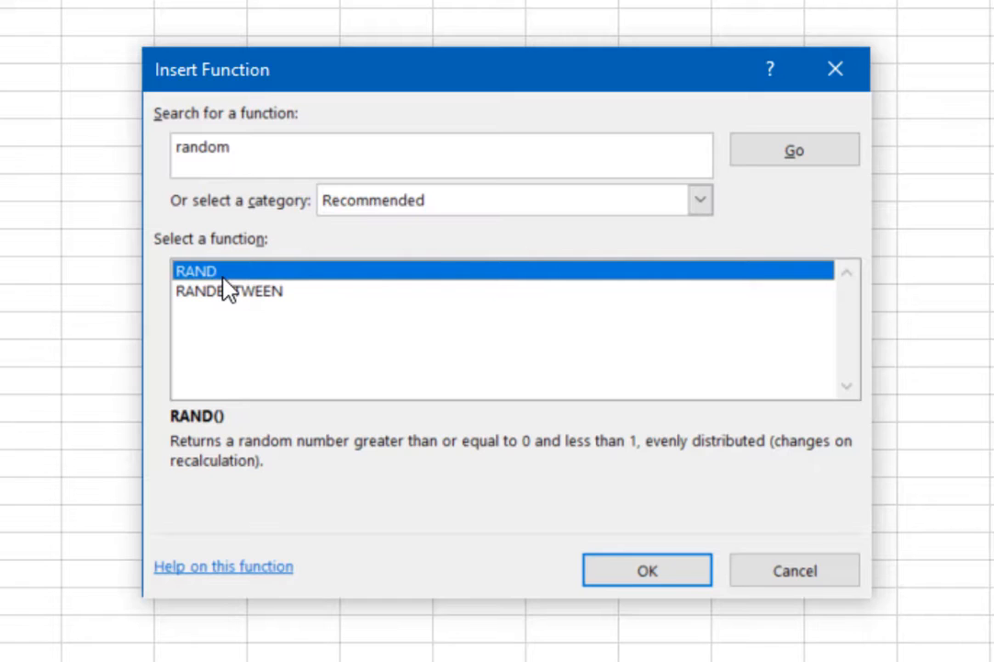
left_click(270, 295)
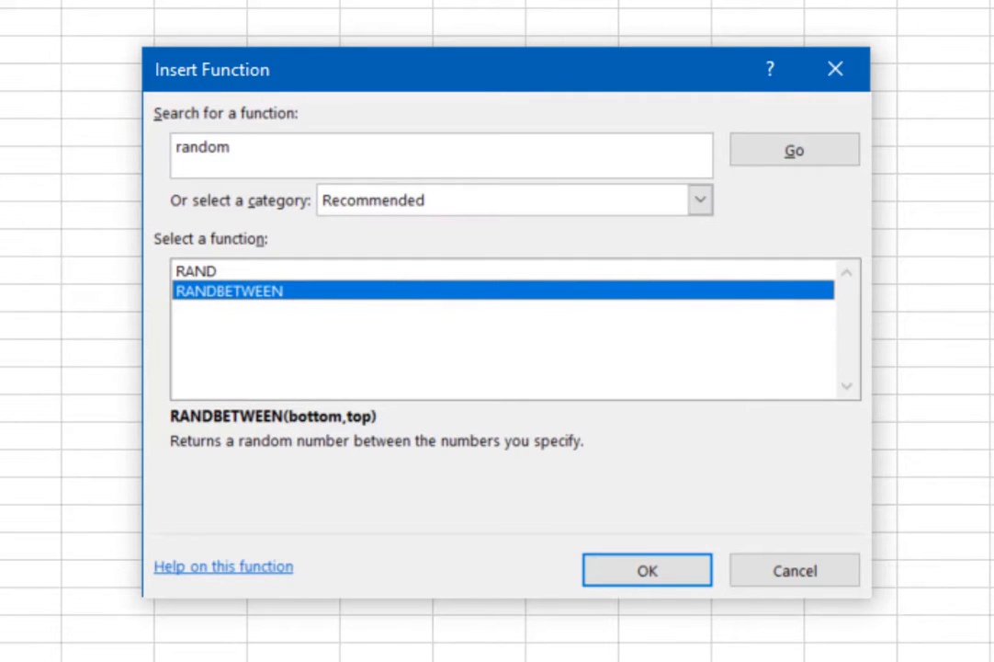
left_click(649, 575)
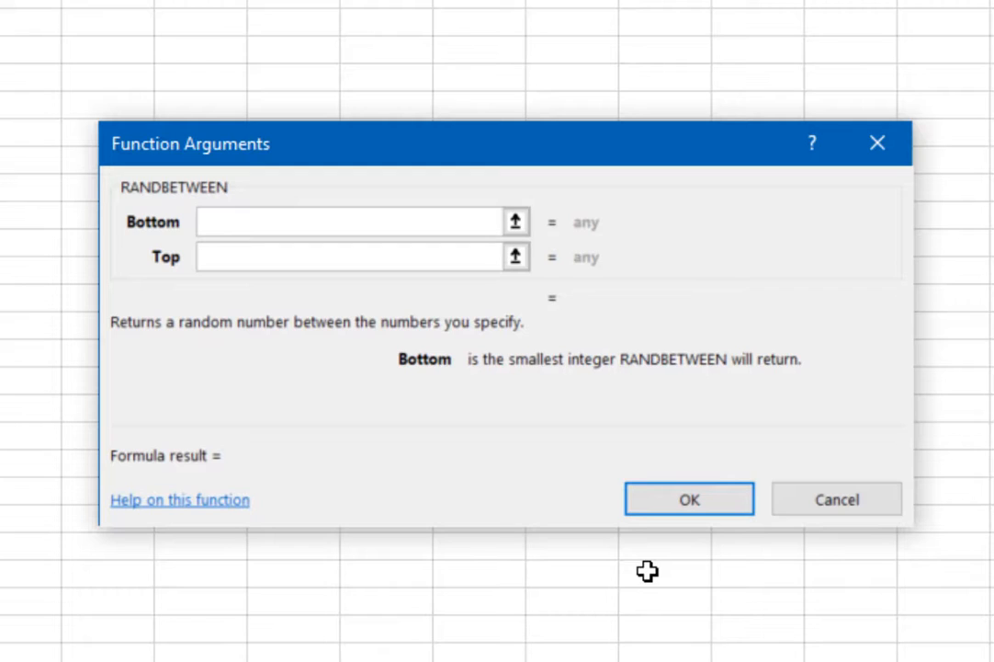
type("-500")
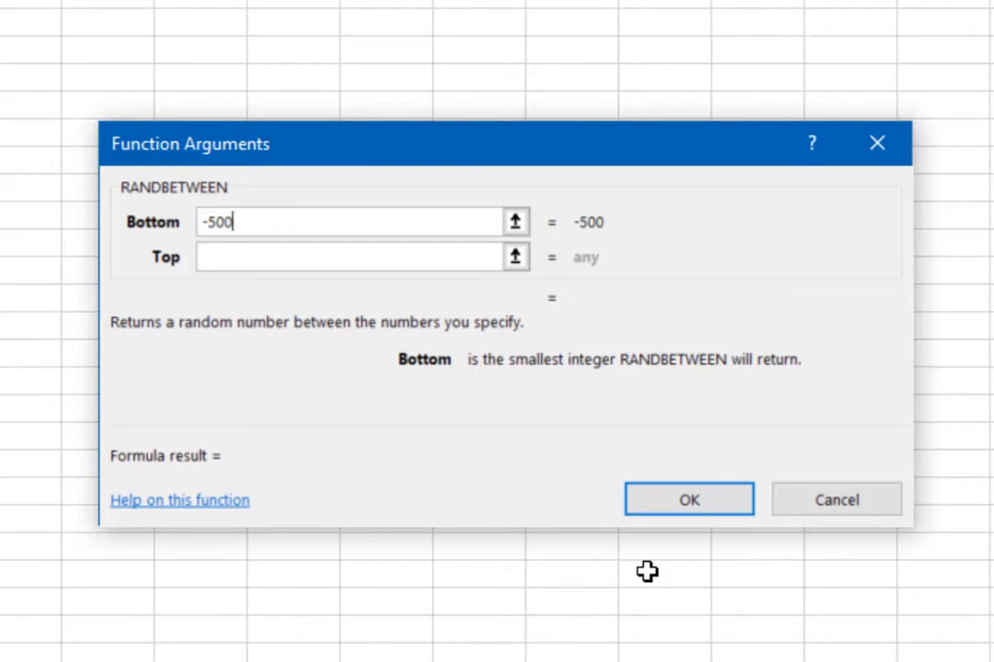
left_click(243, 256)
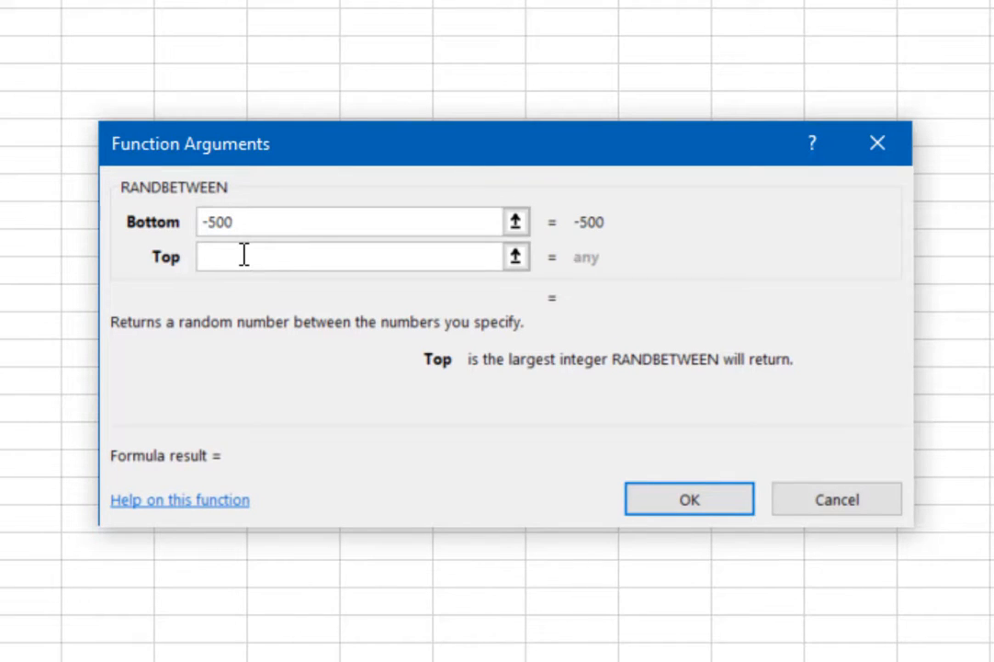
type("100")
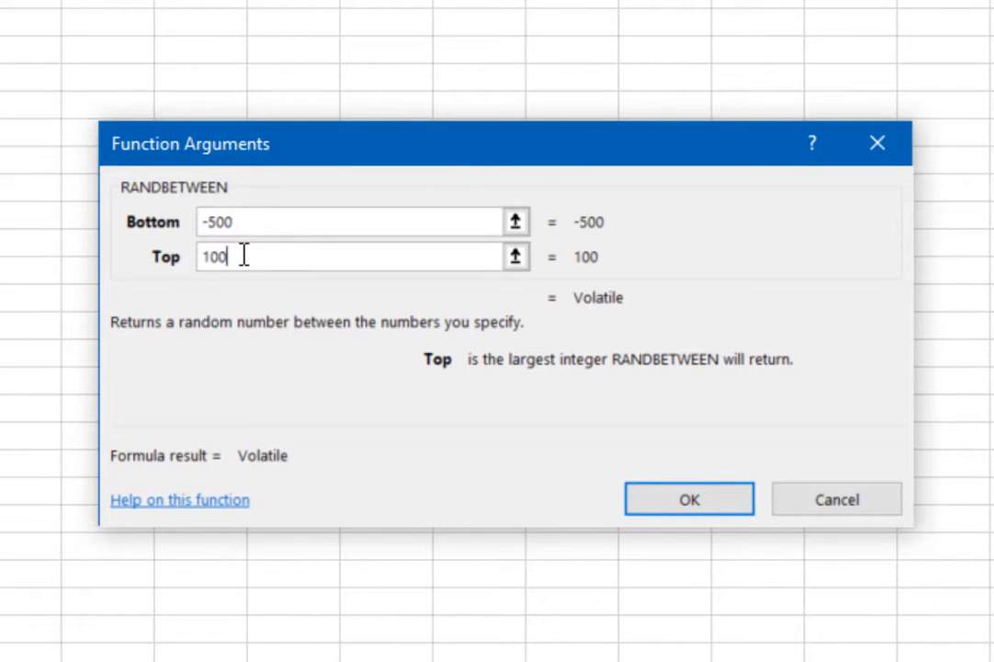
type("0")
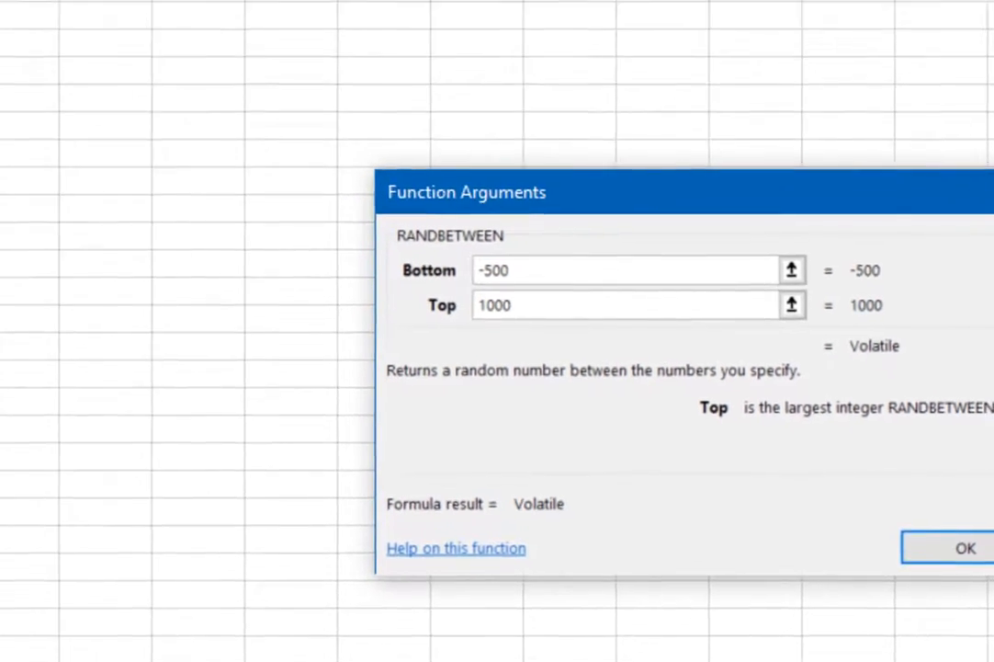
Insert RANDBETWEEN(-500,1000) in E4 and fill it across Jan–Jun for all ten products
left_click(728, 507)
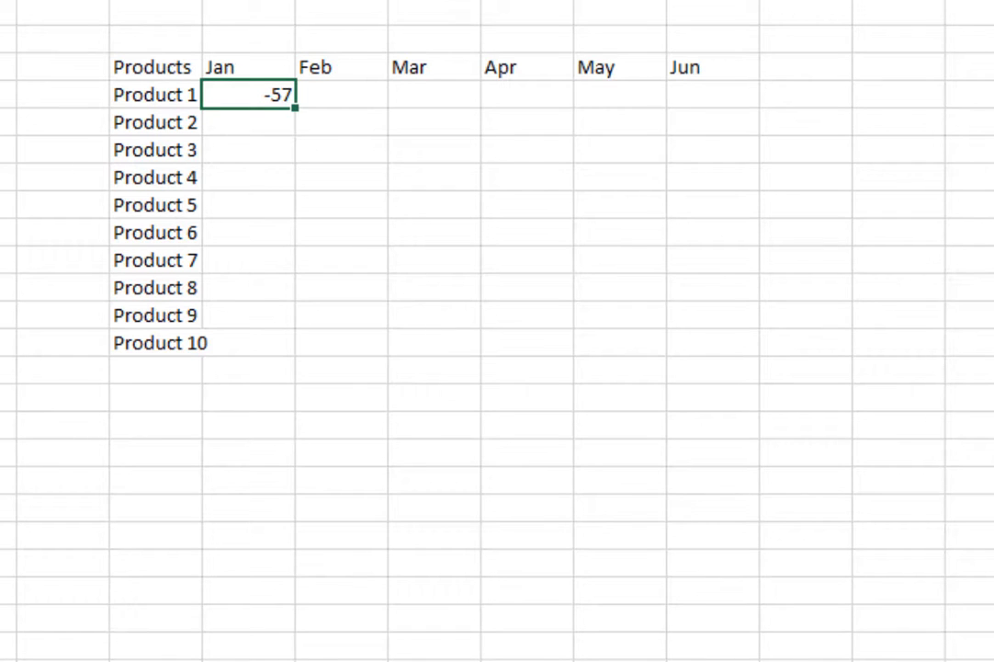
key("F9")
key("F9")
key("F9")
key("F9")
key("F9")
key("F9")
left_click_drag(296, 110, 784, 366)
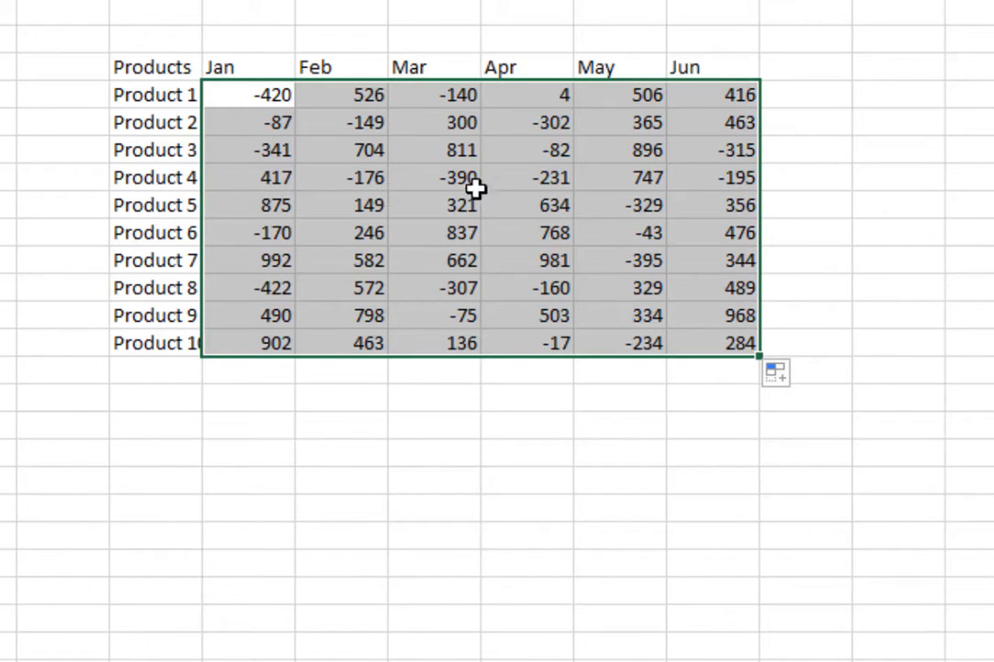
left_click(433, 180)
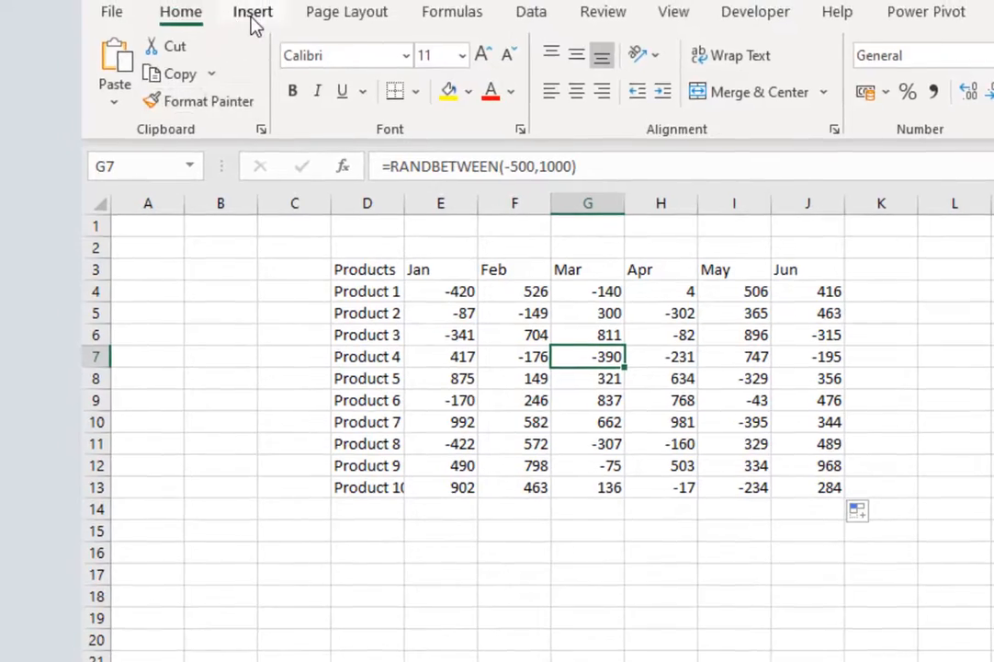
Convert D3:J13 into a table with 'My table has headers' checked
left_click(252, 13)
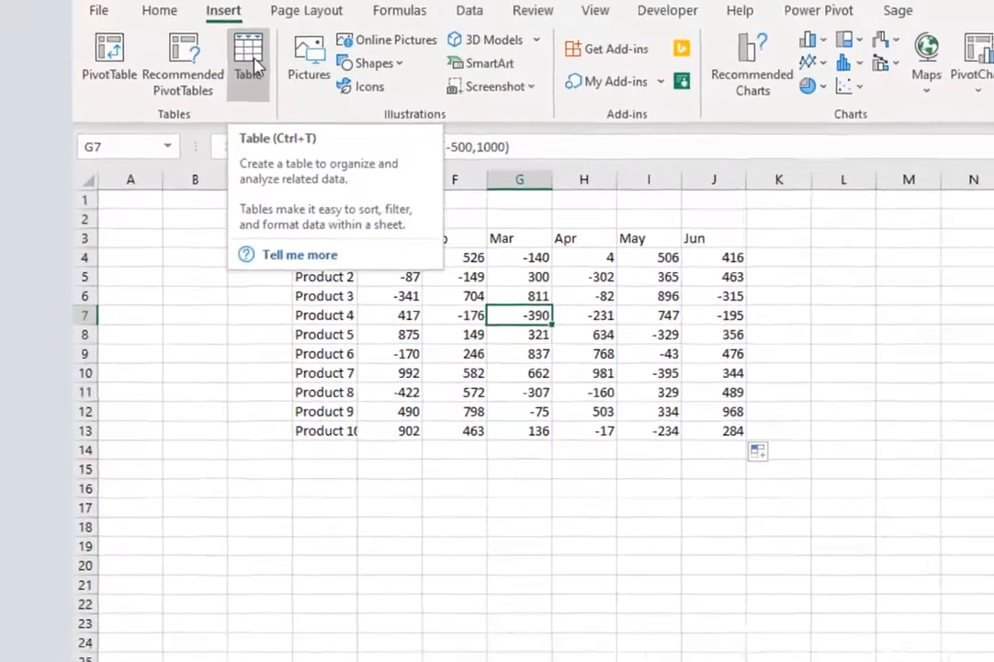
left_click(280, 57)
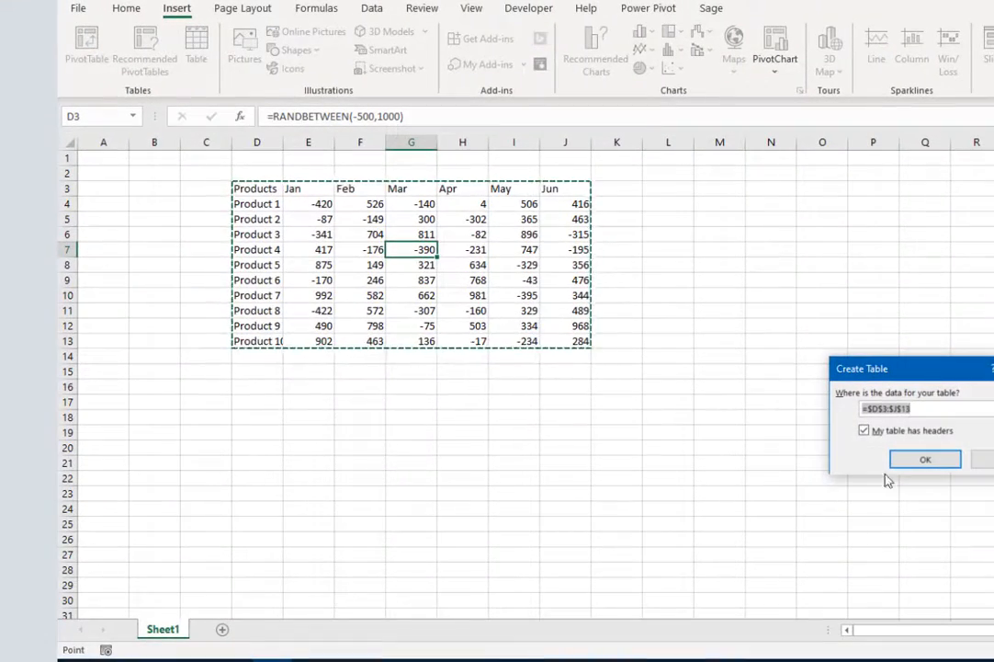
left_click_drag(926, 374, 717, 251)
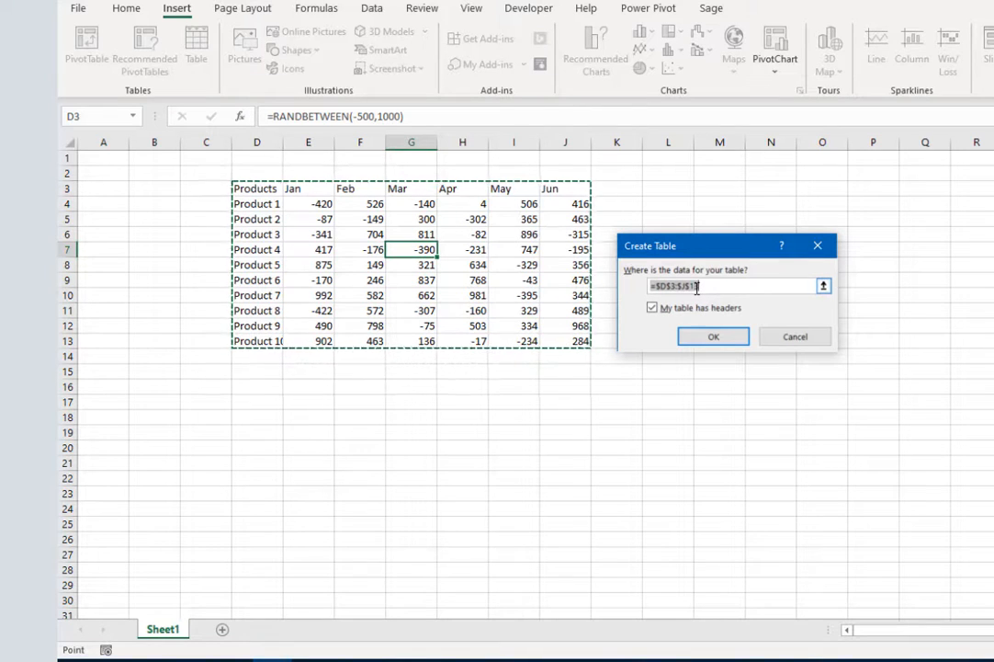
left_click(713, 337)
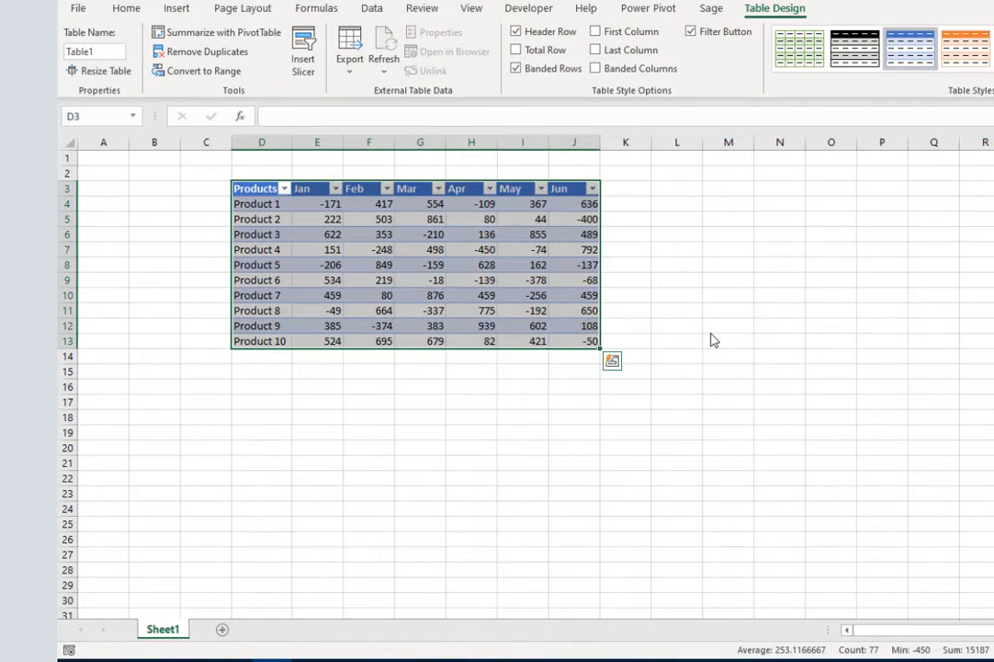
left_click_drag(546, 279, 556, 279)
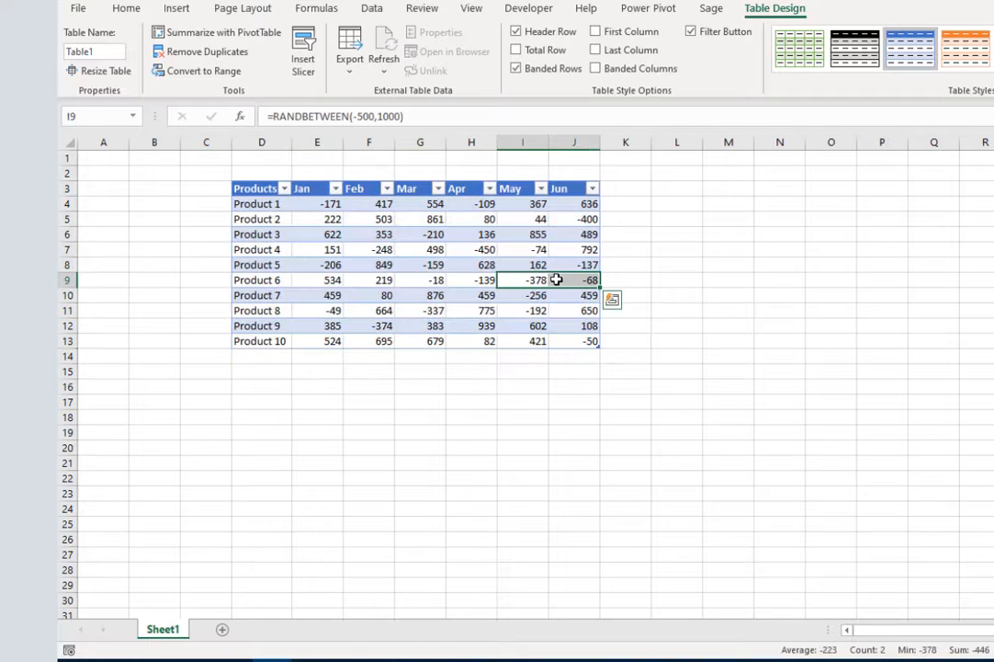
left_click(568, 280)
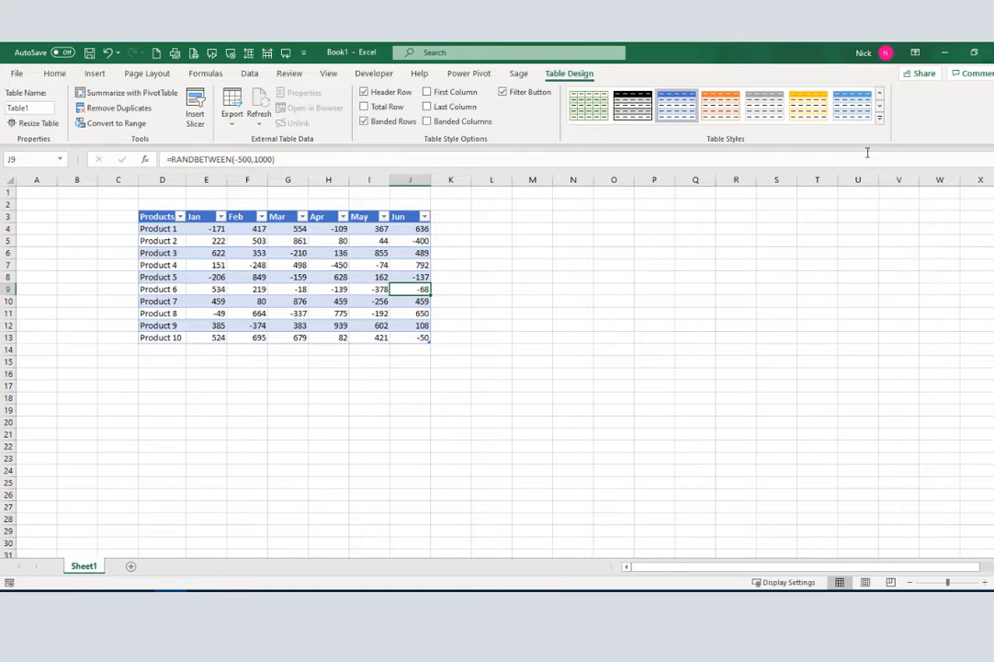
Apply the Orange, Table Style Medium 3 style to Table1
left_click(879, 117)
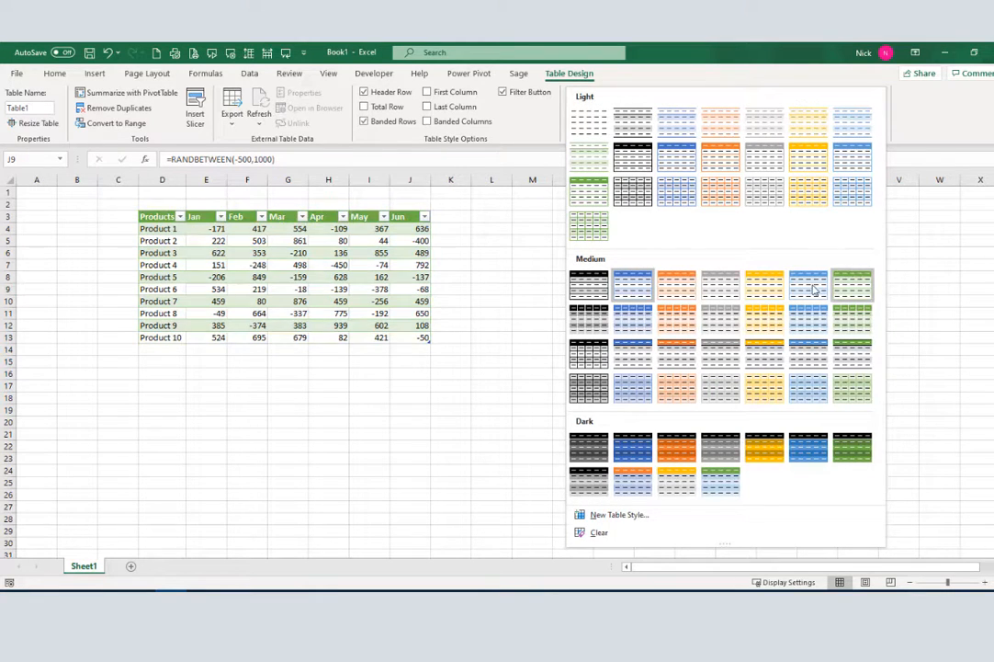
left_click(681, 292)
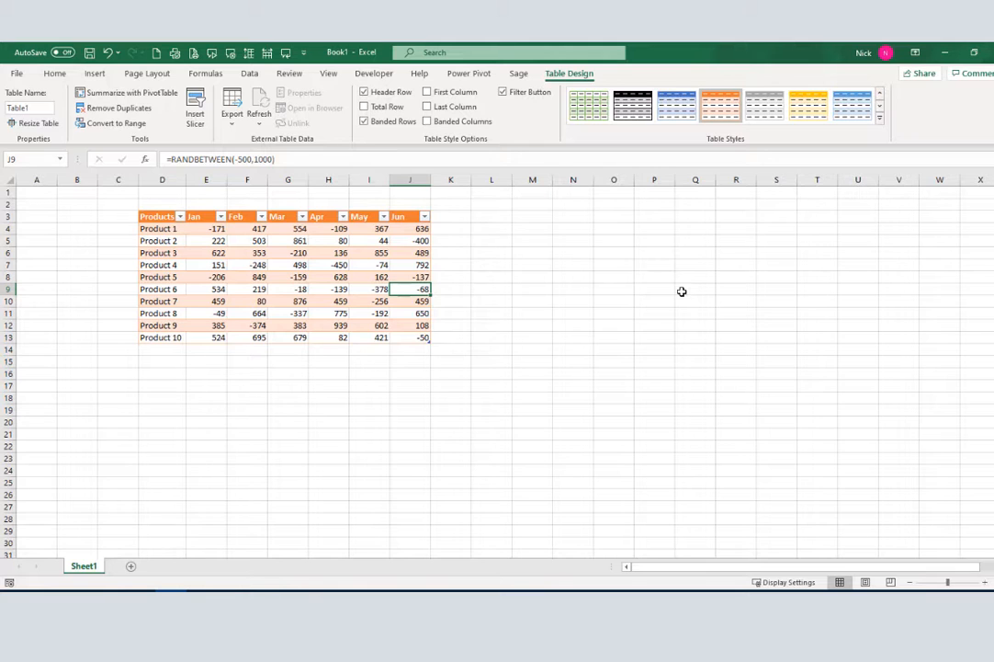
Insert a table column left of Jan and name its header 'Spark'
left_click(204, 228)
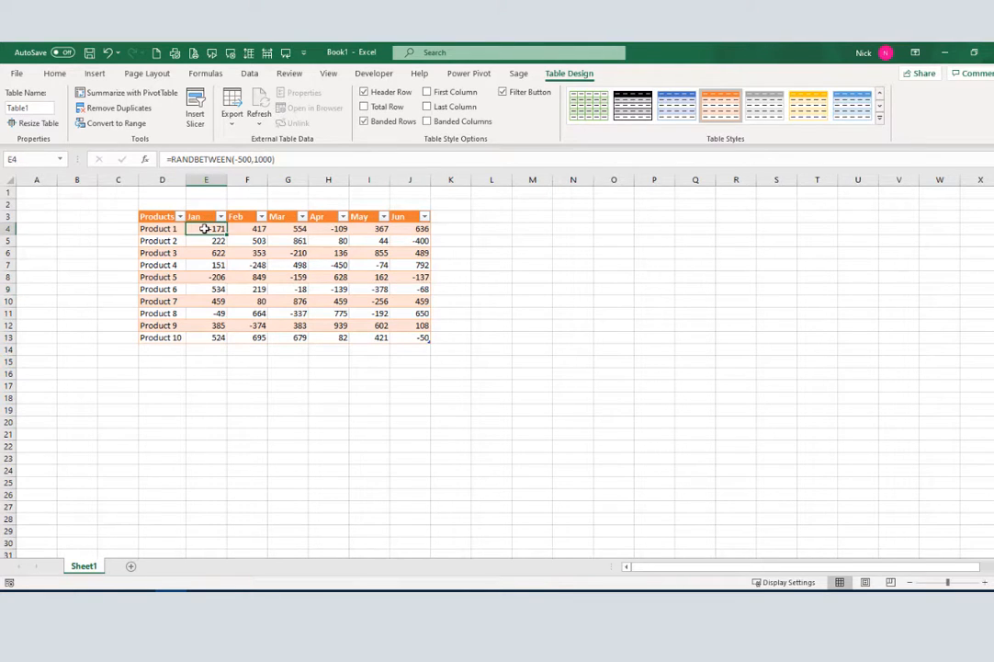
right_click(204, 227)
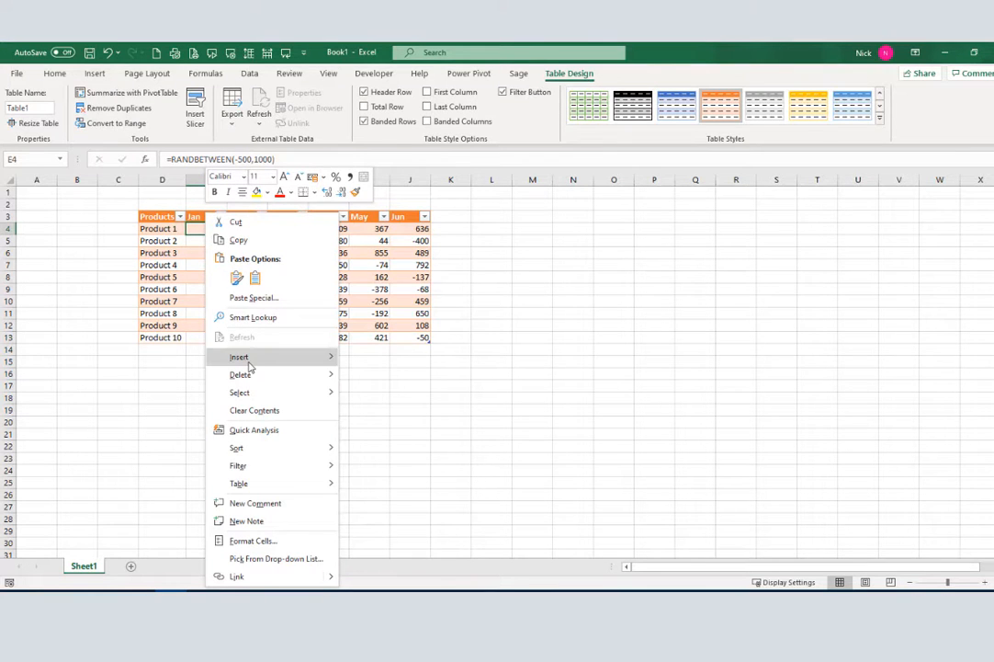
mouse_move(248, 364)
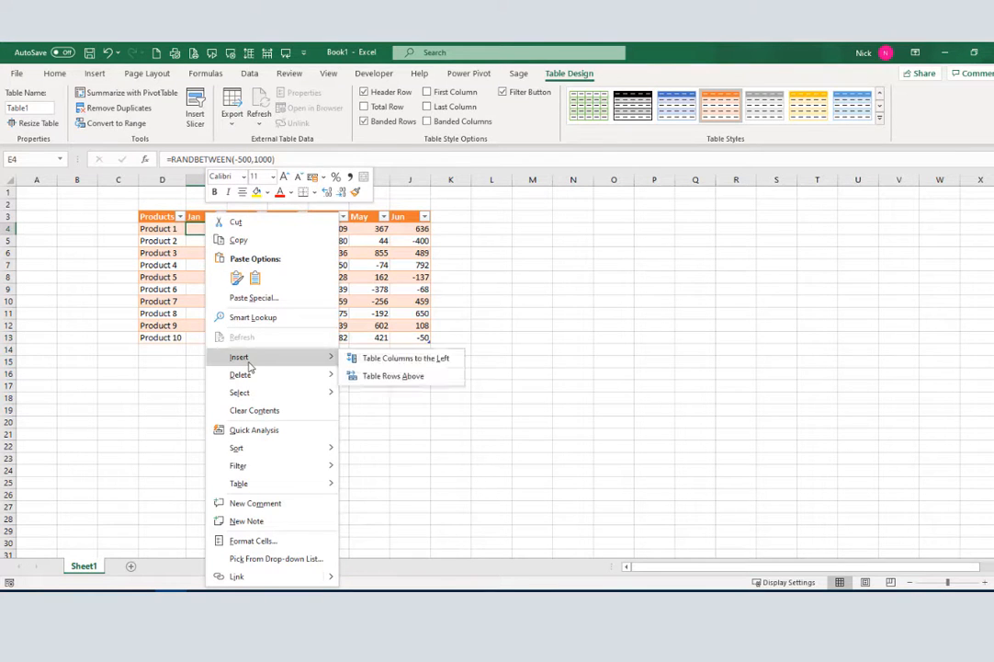
left_click(408, 359)
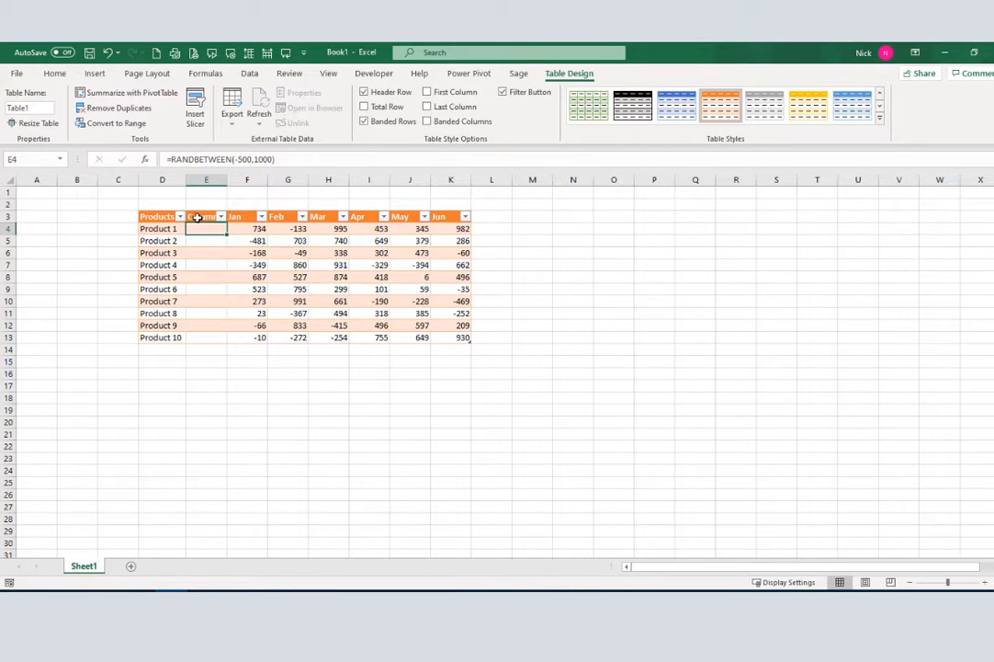
left_click(196, 216)
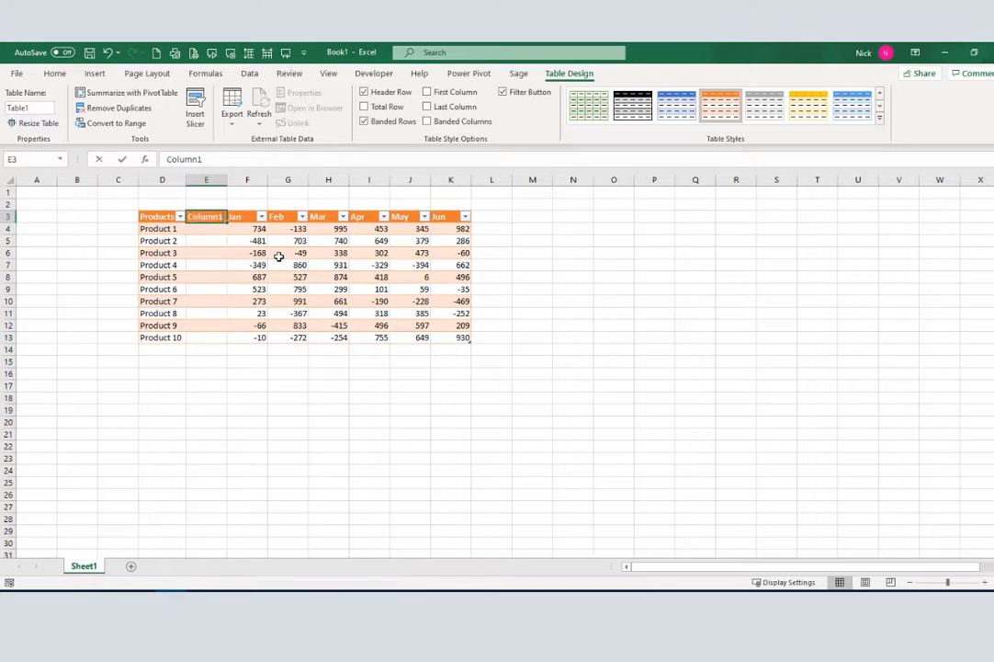
type("Spark")
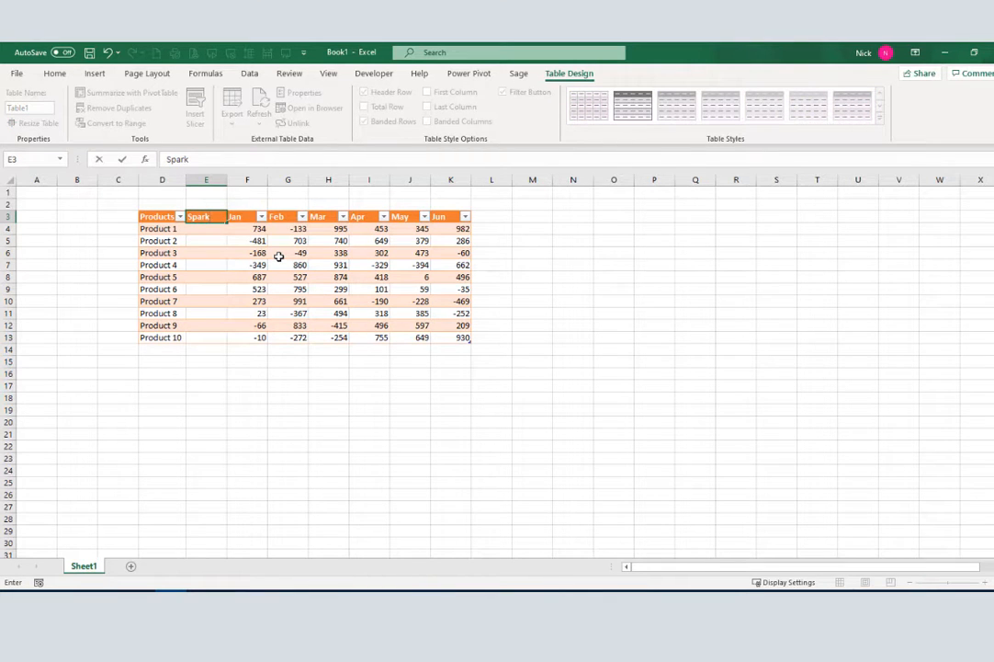
key("Return")
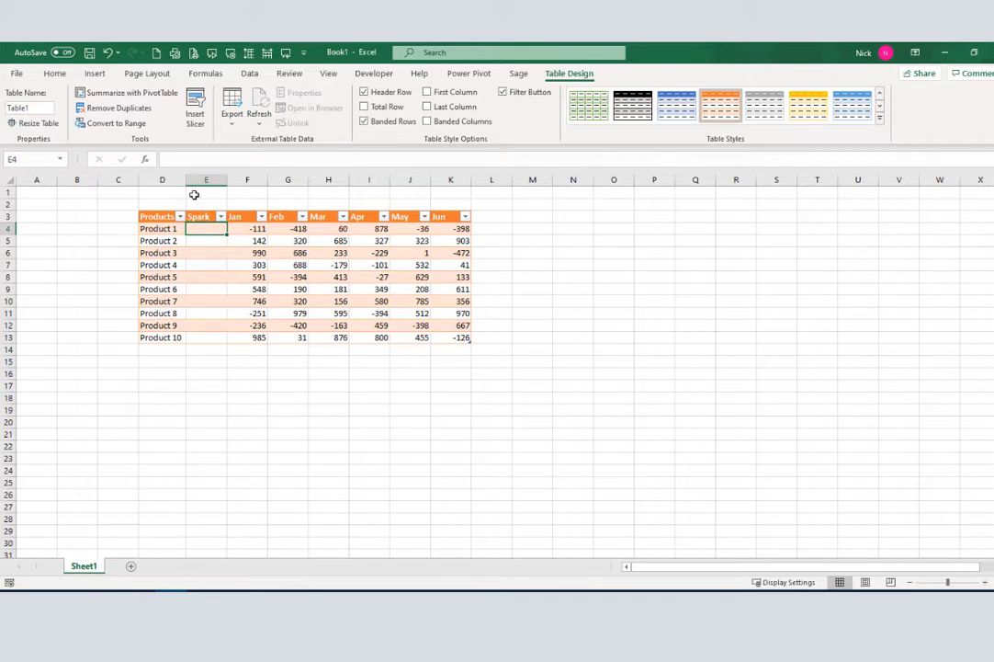
left_click(96, 74)
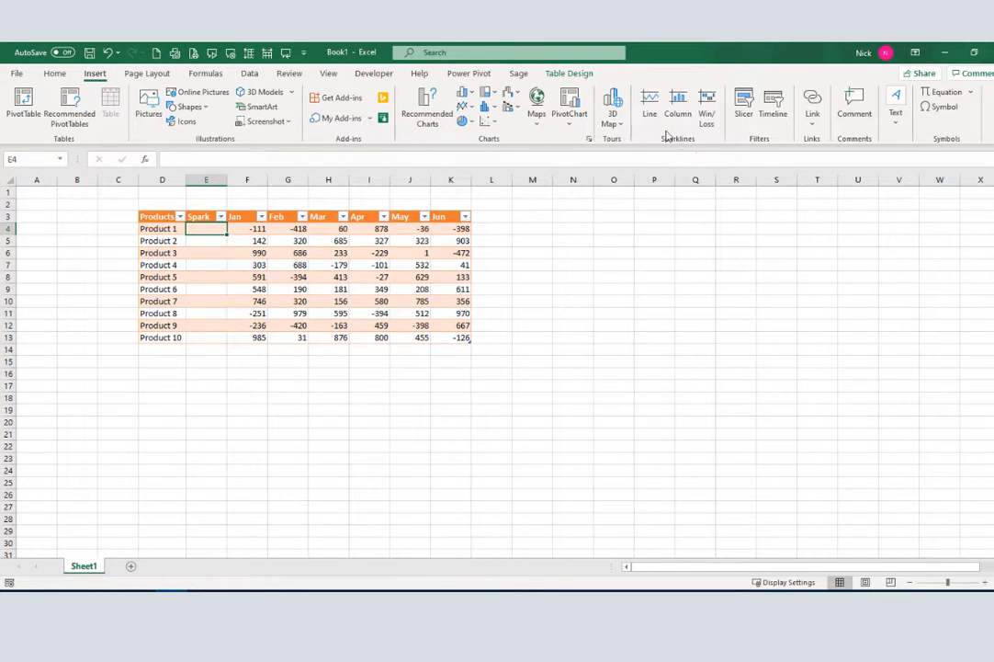
Create a line sparkline at $E$4 using data range F4:K4
left_click(650, 98)
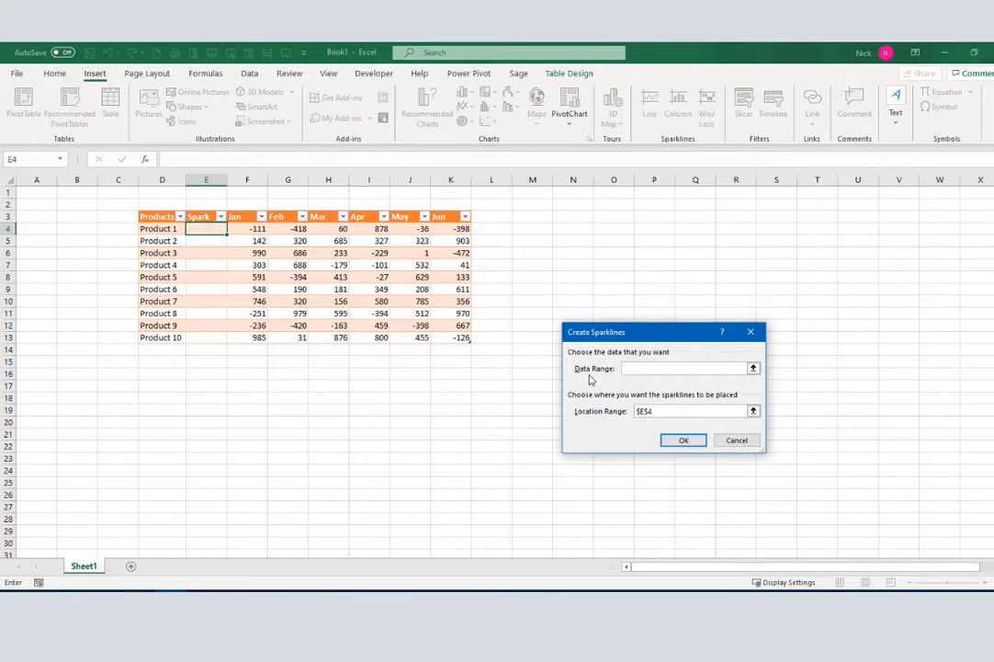
left_click_drag(253, 228, 456, 230)
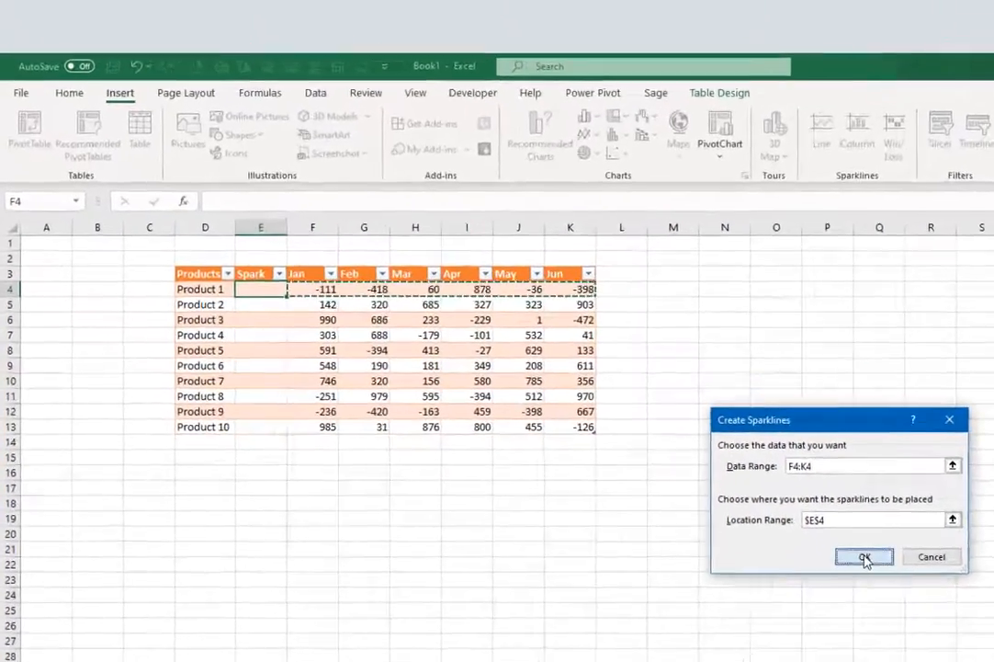
left_click(864, 557)
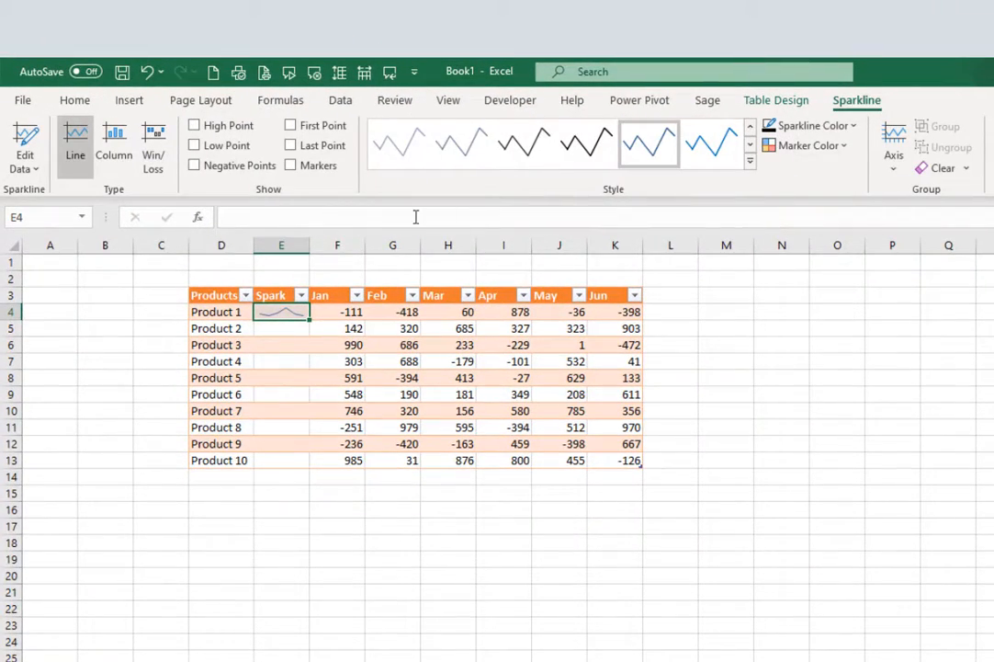
Widen column E, copy the sparkline down to E13, and recalculate the random values with F9
left_click_drag(311, 246, 382, 258)
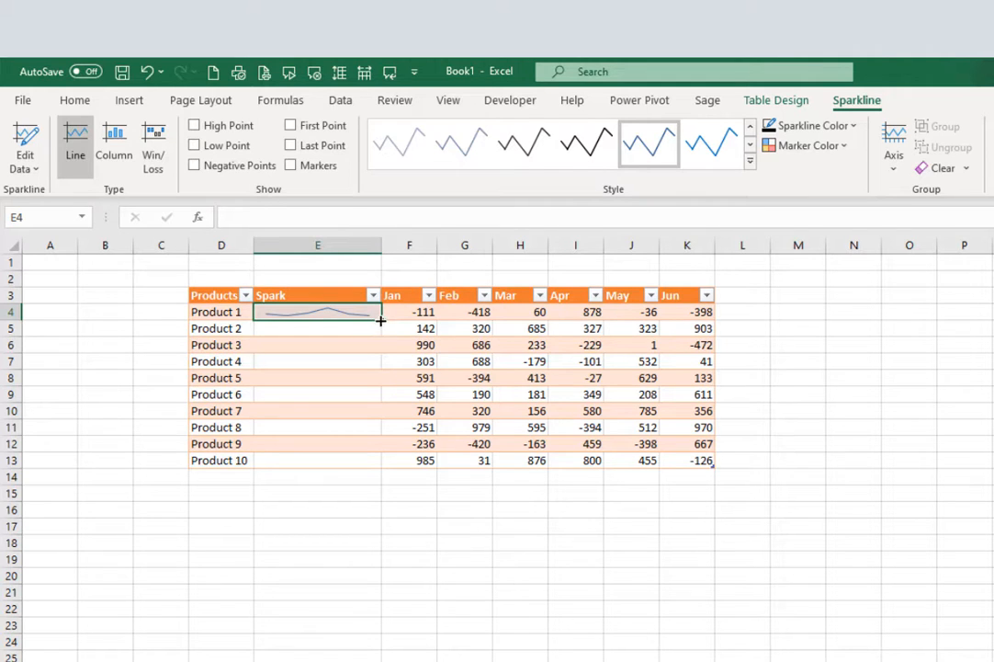
left_click_drag(380, 320, 399, 464)
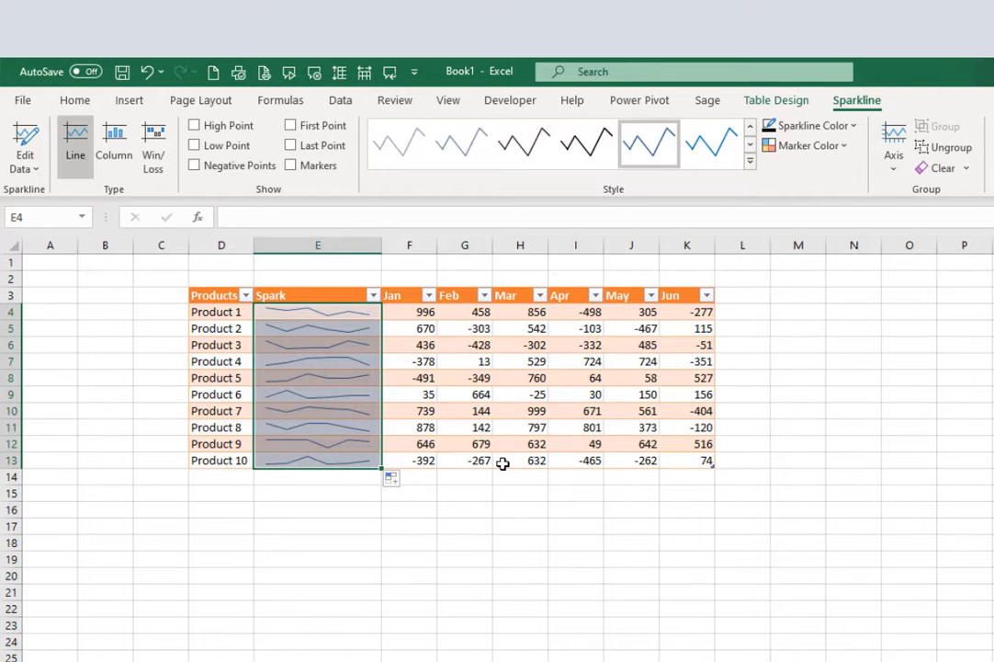
key("F9")
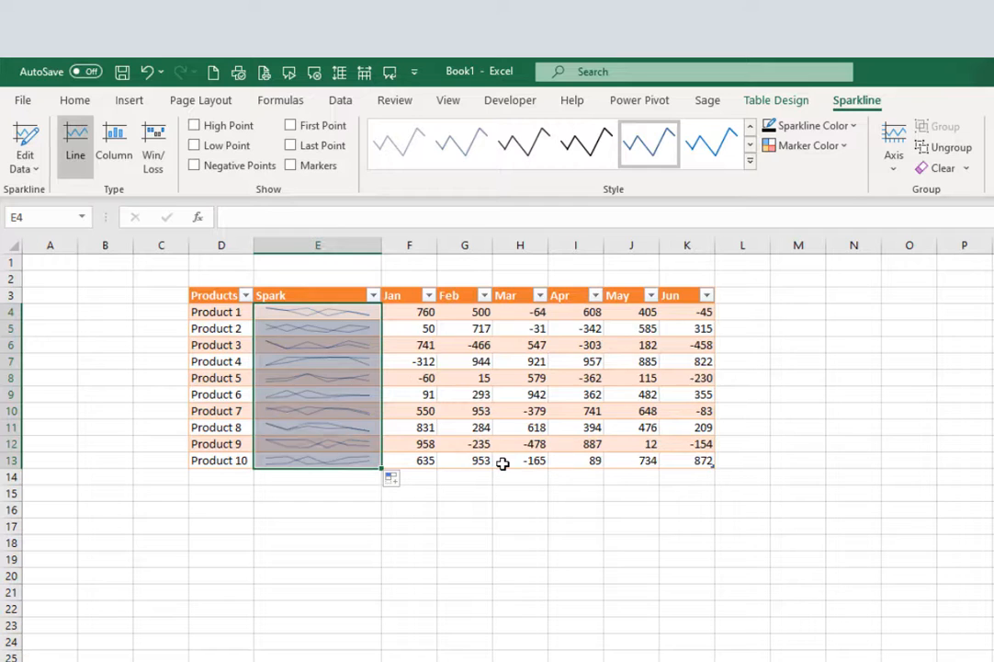
key("F9")
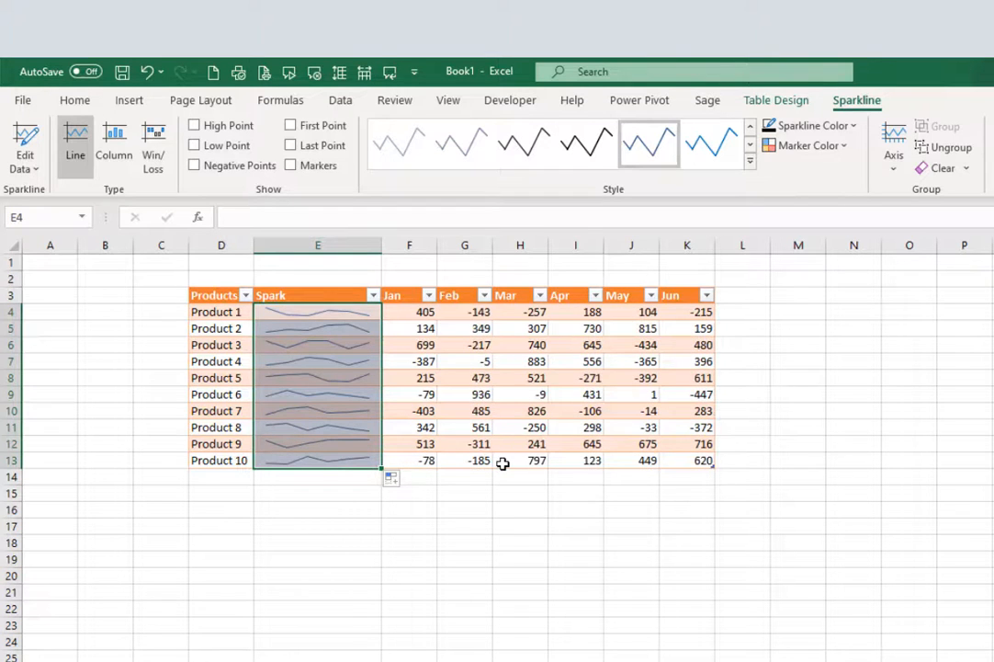
key("F9")
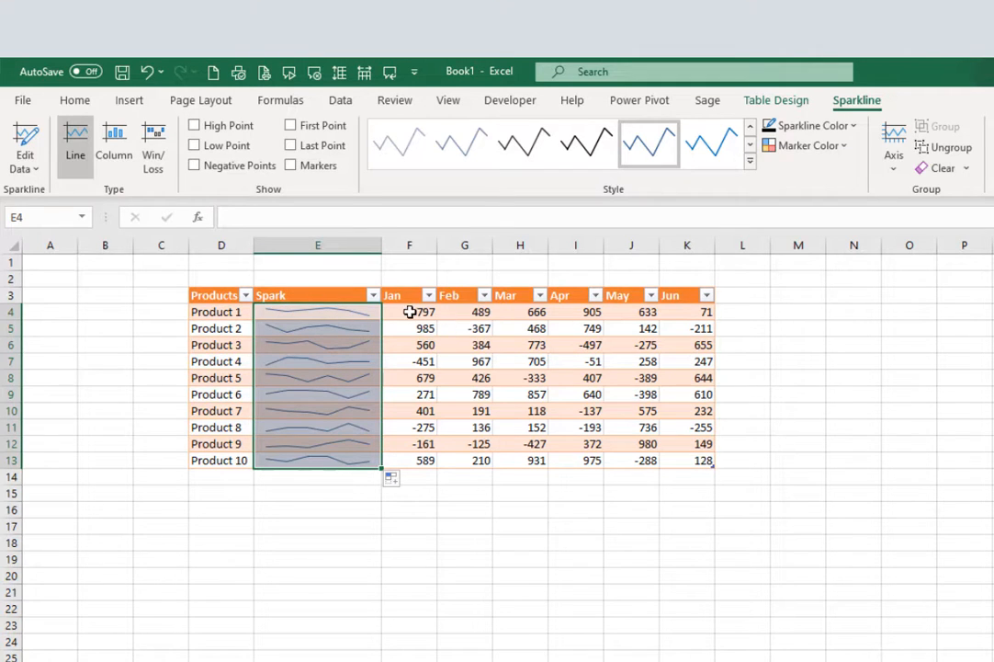
left_click_drag(436, 328, 703, 460)
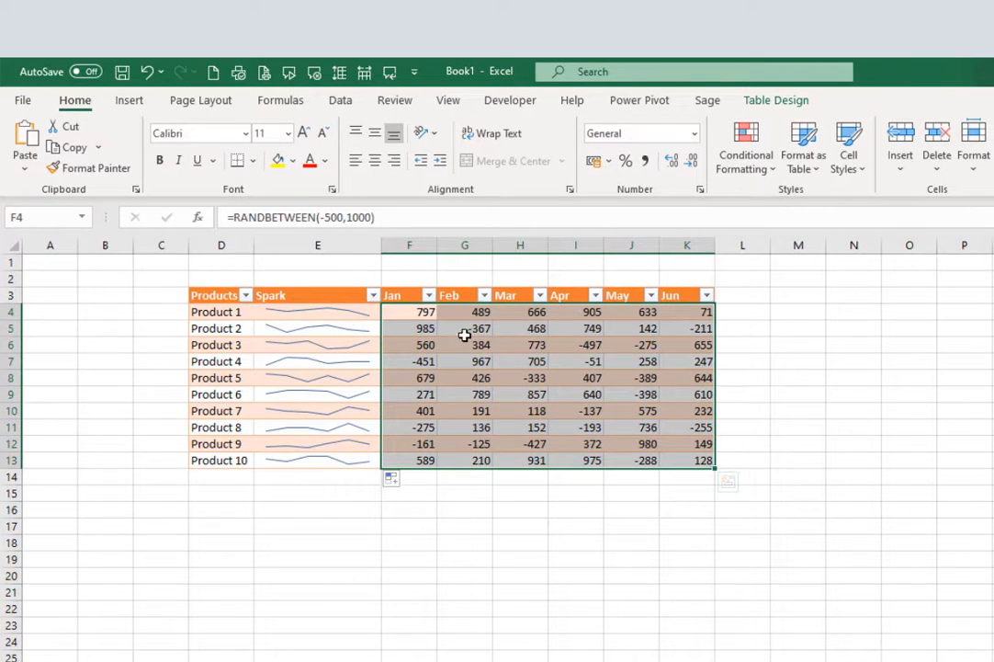
Increase the font size of the F4:K13 monthly values to 20
left_click(304, 134)
left_click(305, 134)
left_click(304, 134)
left_click(304, 134)
left_click(304, 134)
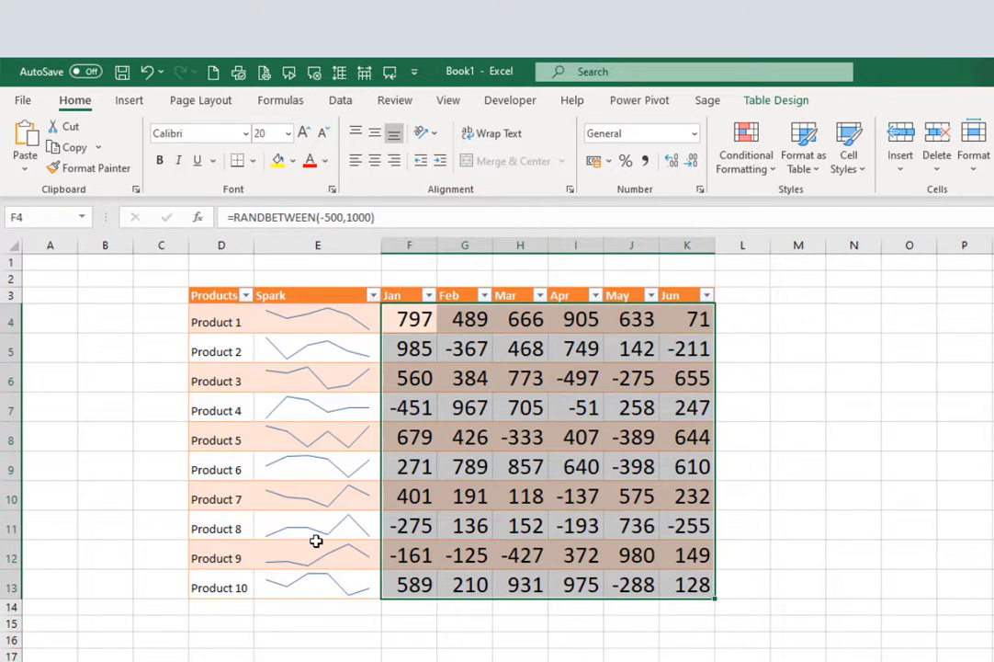
left_click_drag(296, 323, 284, 599)
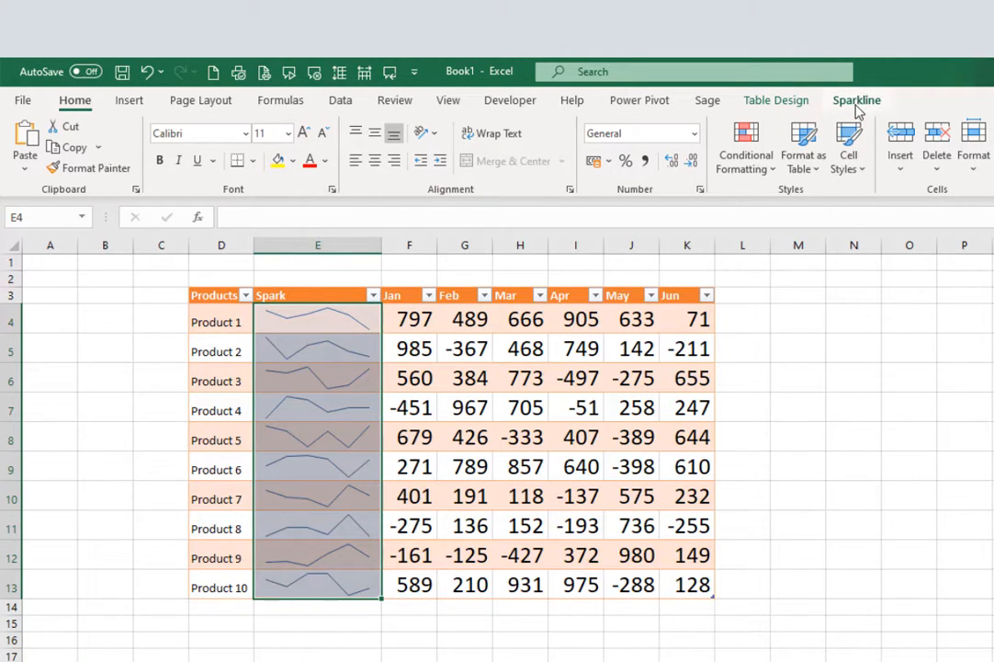
Apply the dark blue Sparkline Style Dark #6 to the Spark column sparklines
left_click(858, 103)
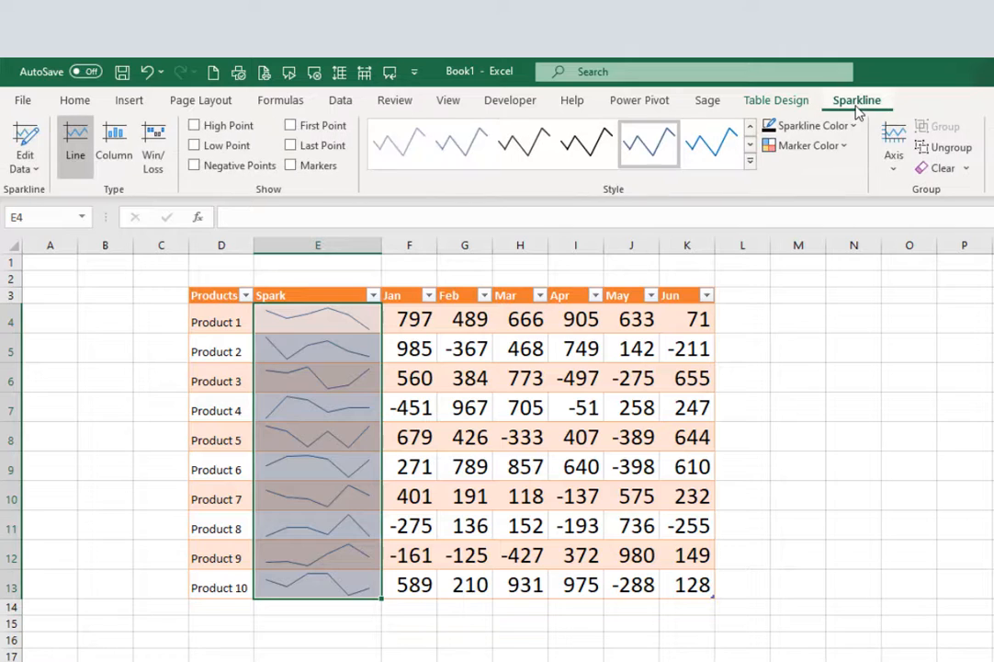
left_click(750, 162)
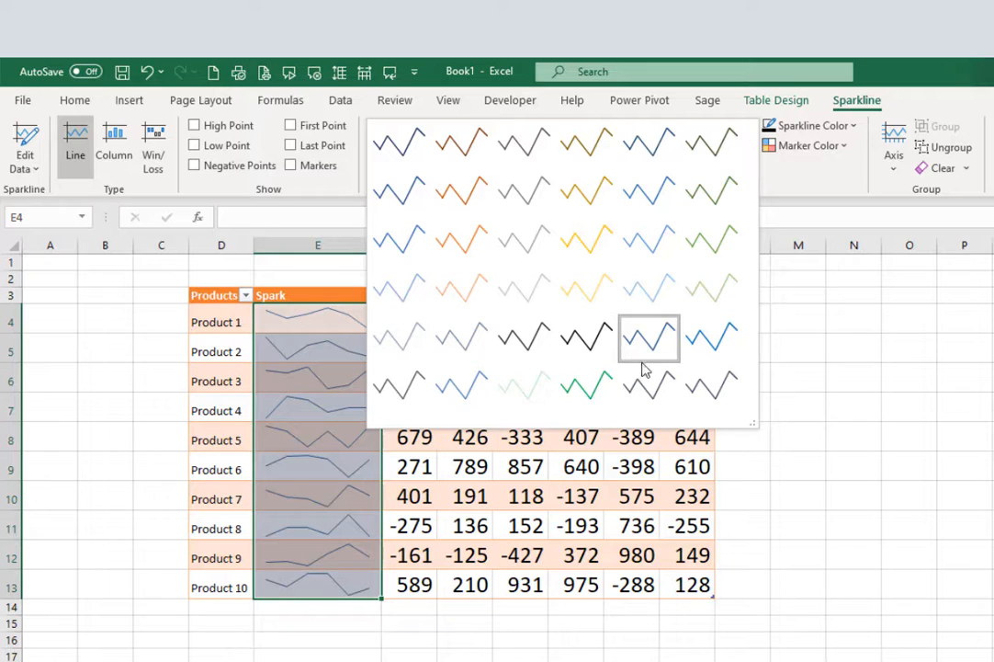
left_click(726, 342)
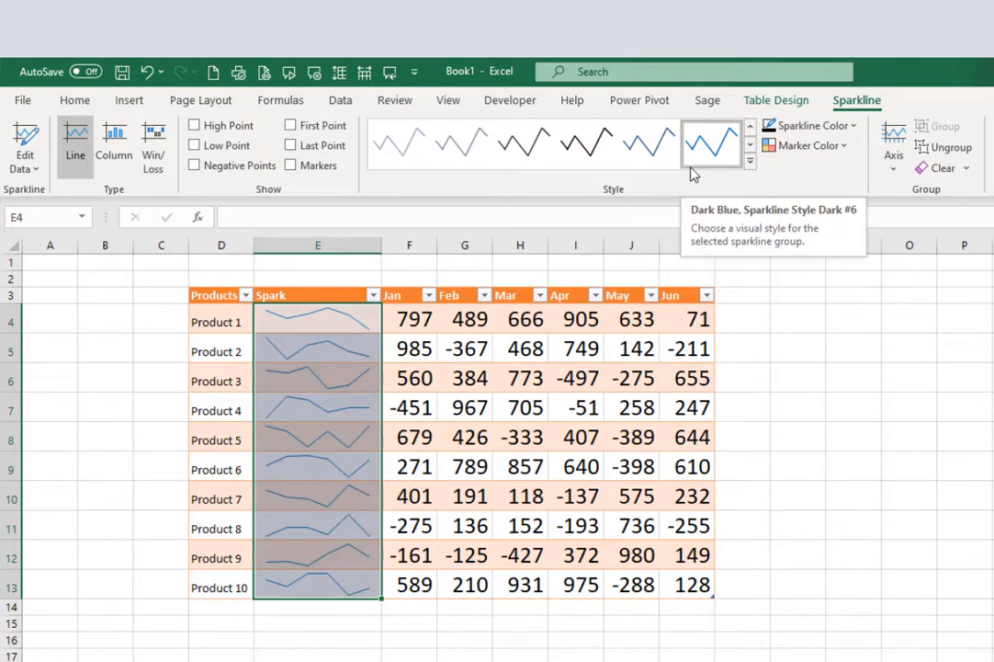
Colour the sparklines' high-point markers purple
left_click(843, 146)
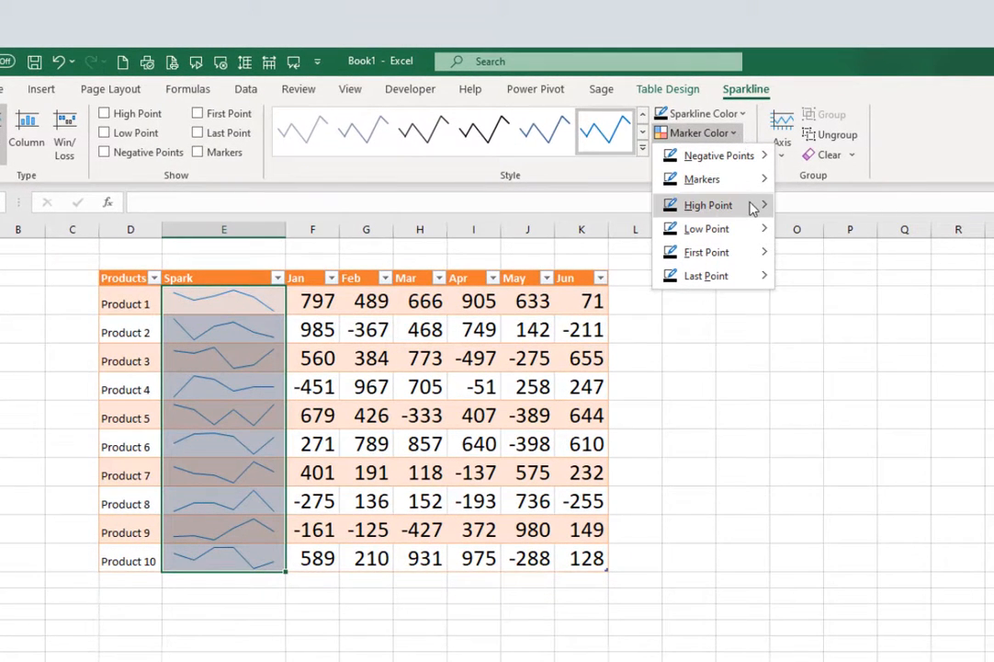
mouse_move(752, 206)
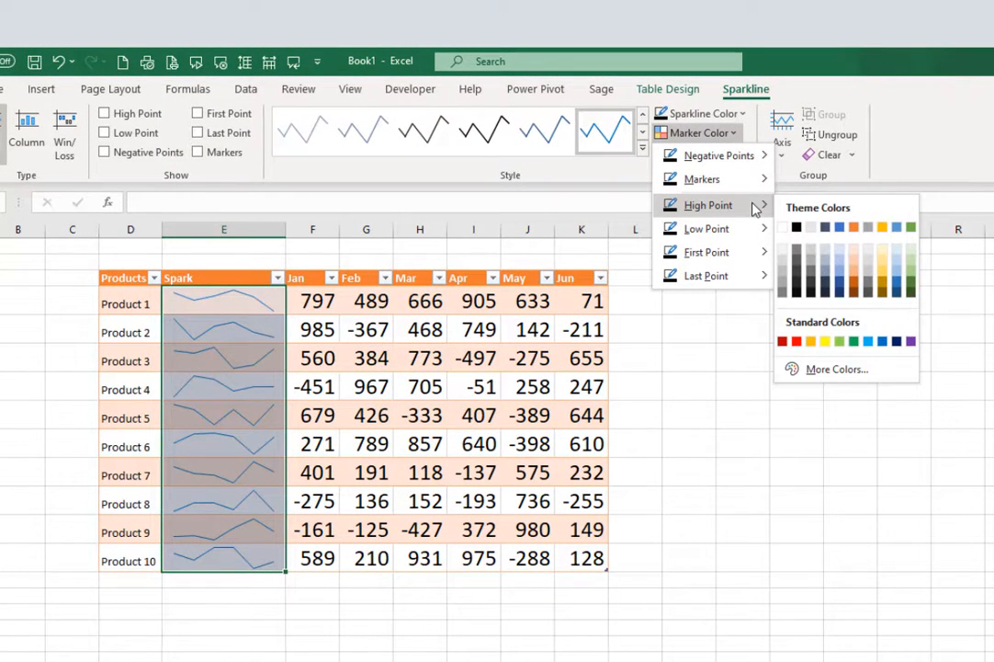
left_click(911, 343)
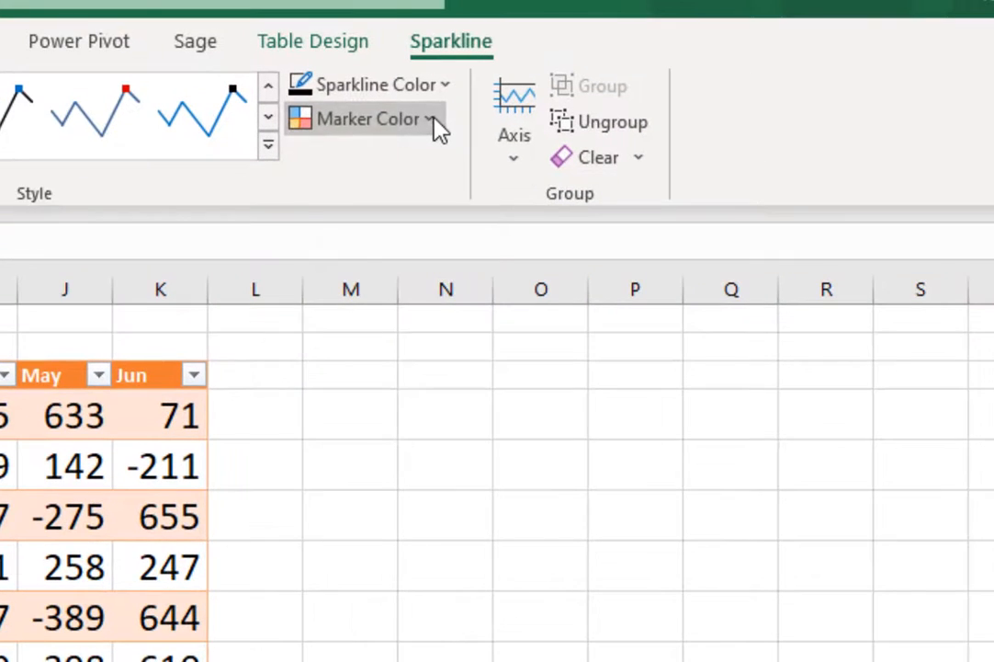
Set the negative-point marker colour to red, leaving the other marker colours unchanged
left_click(438, 128)
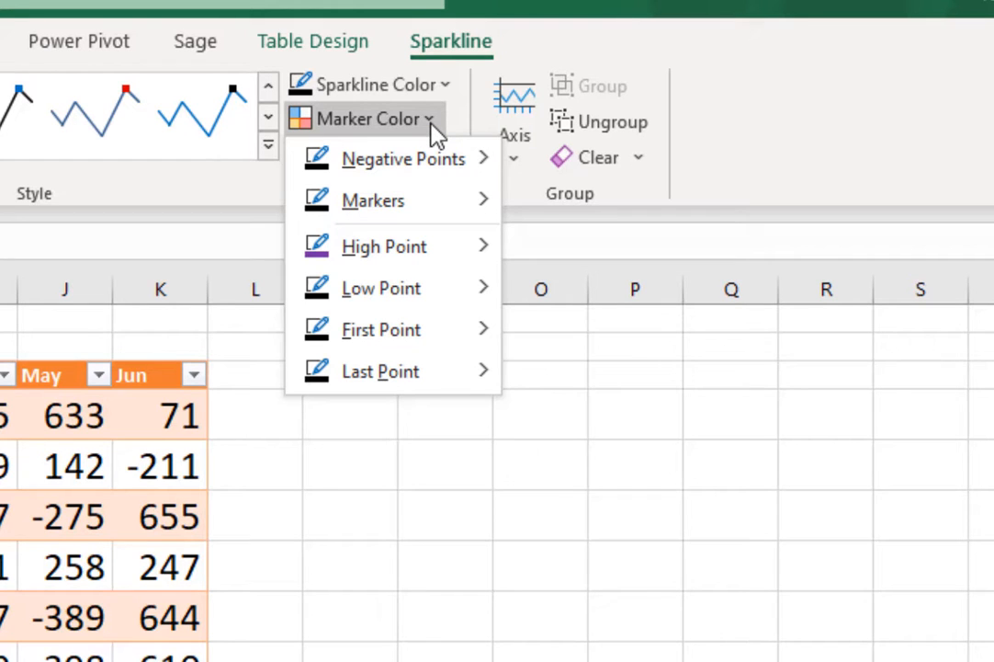
mouse_move(395, 173)
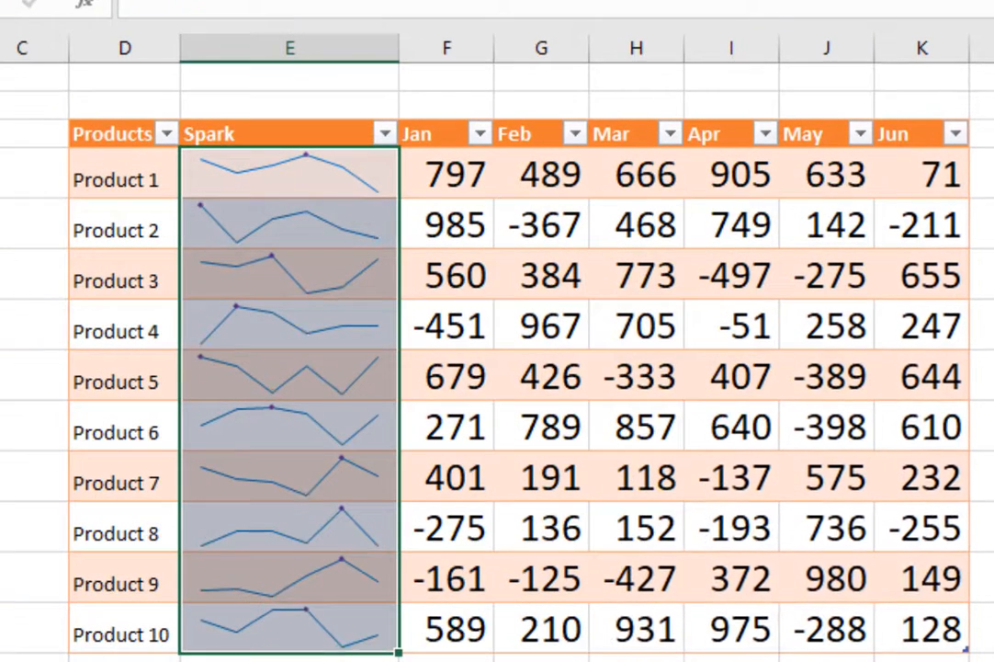
left_click(783, 5)
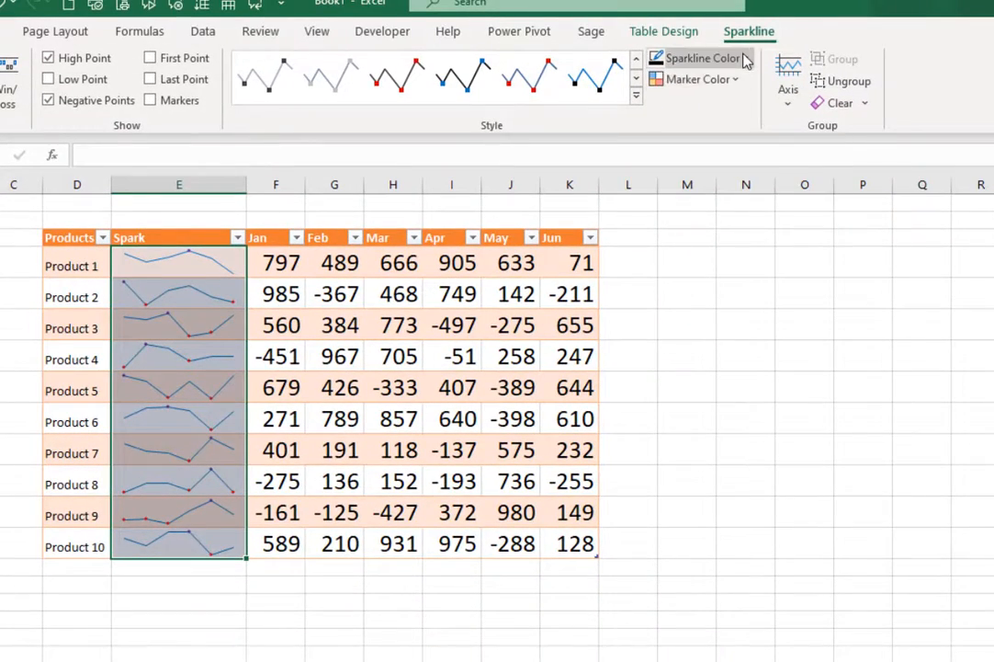
left_click(740, 81)
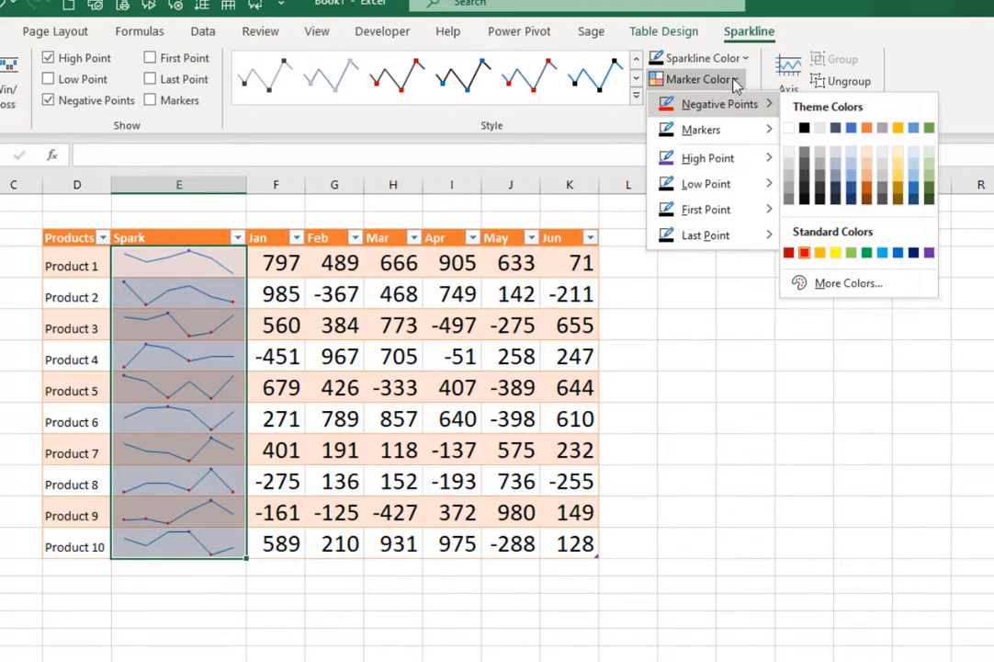
left_click(735, 80)
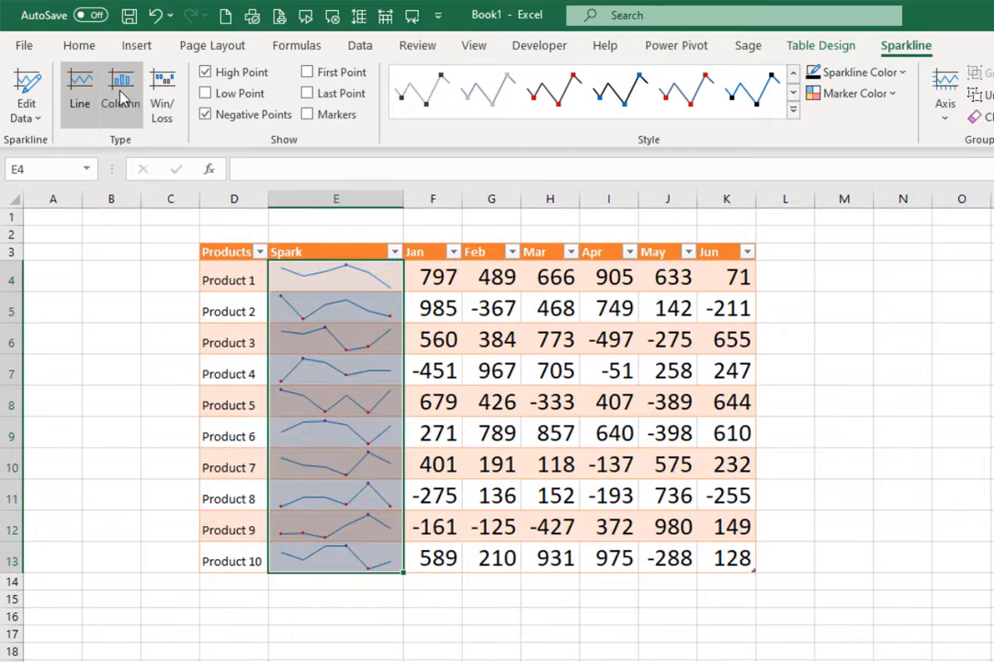
Switch the sparklines to Column type, trying Win/Loss first, and browse the styles without changing
left_click(122, 100)
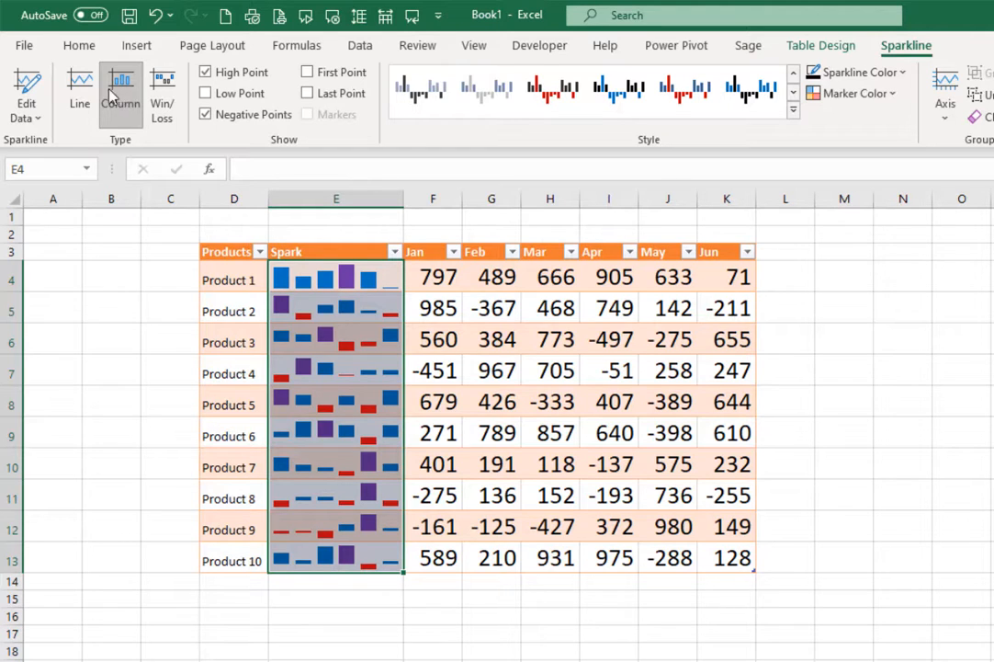
left_click(165, 85)
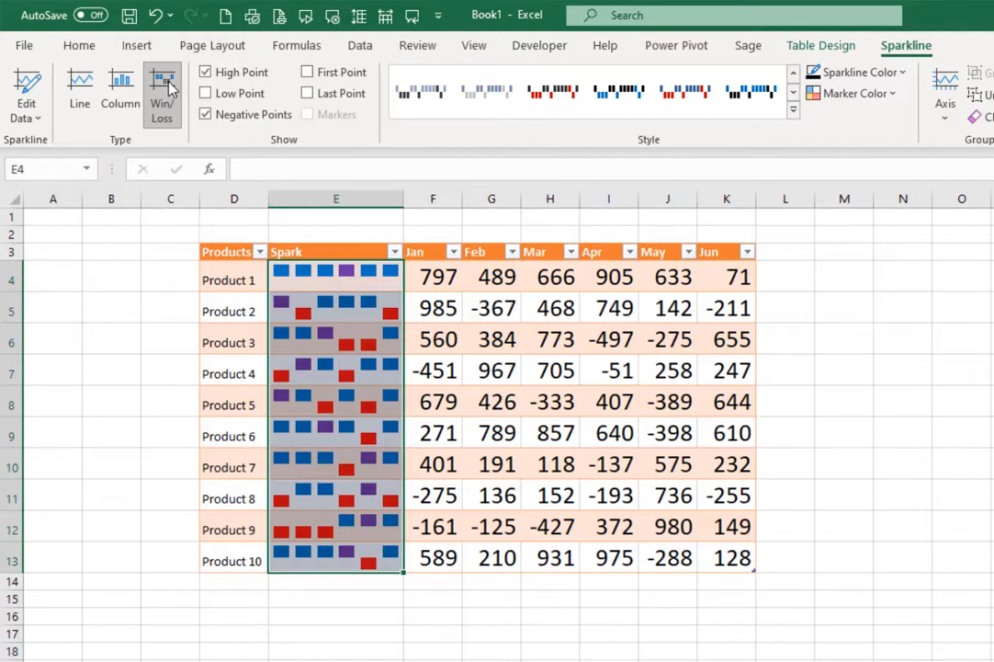
left_click(119, 89)
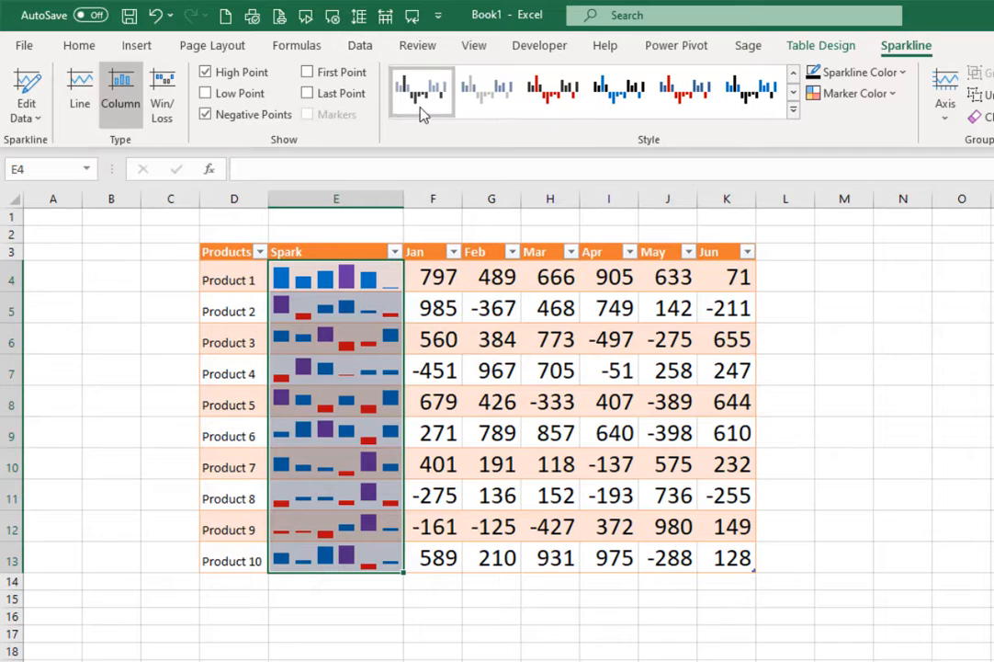
left_click(793, 110)
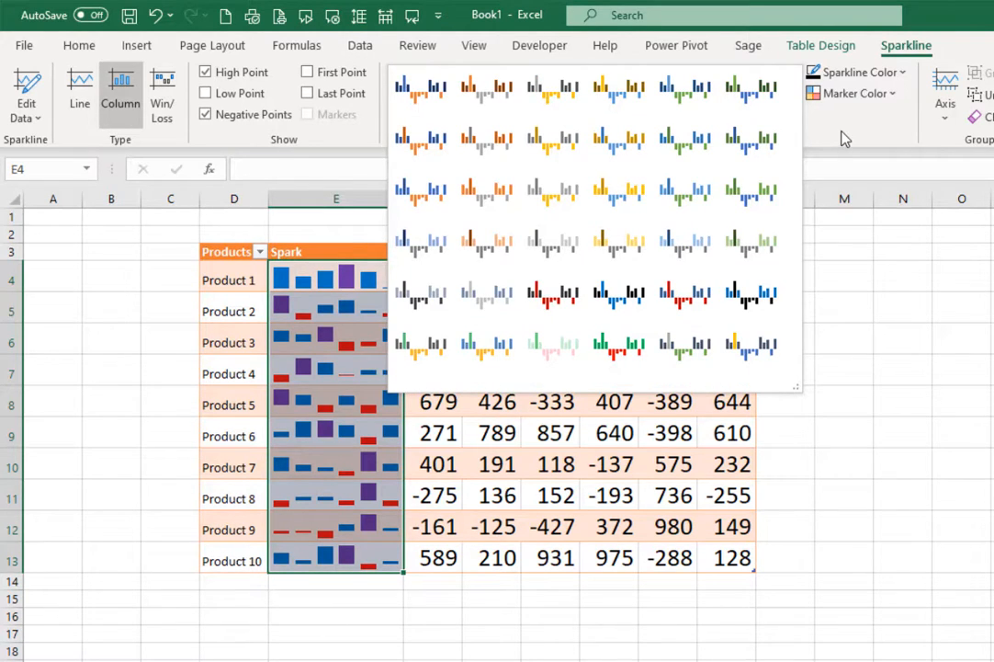
left_click(844, 138)
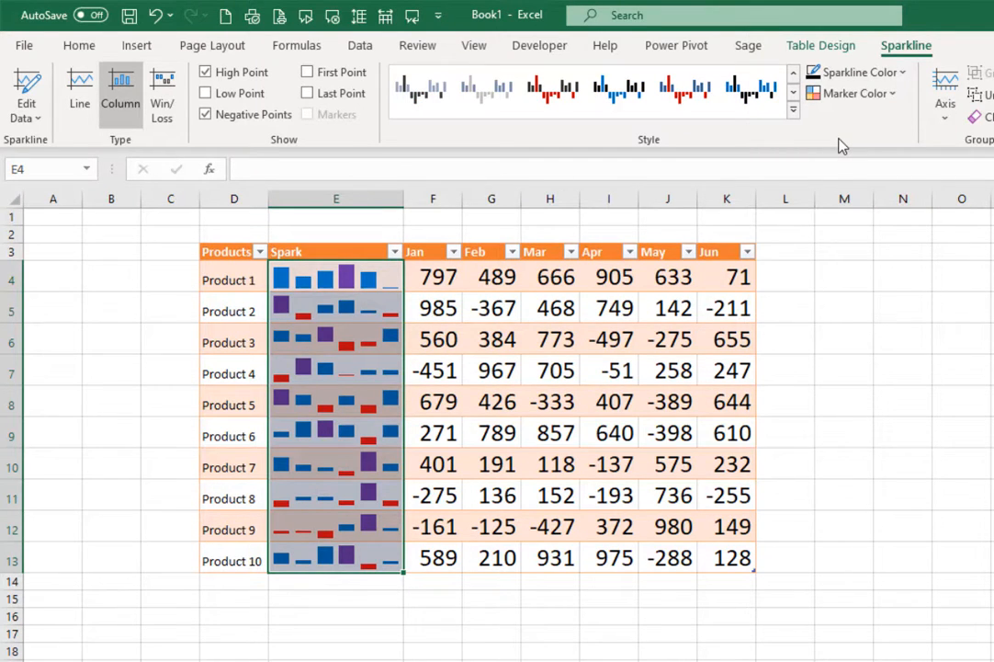
From cell M4, recalculate the RANDBETWEEN Jan–Jun values four times with F9
left_click(850, 279)
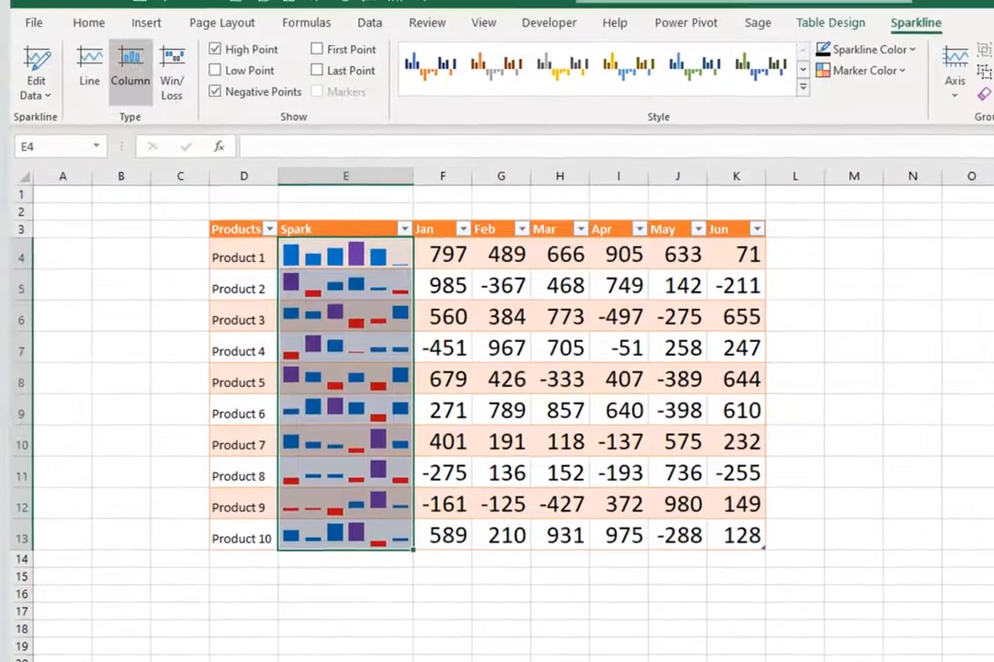
key("F9")
key("F9")
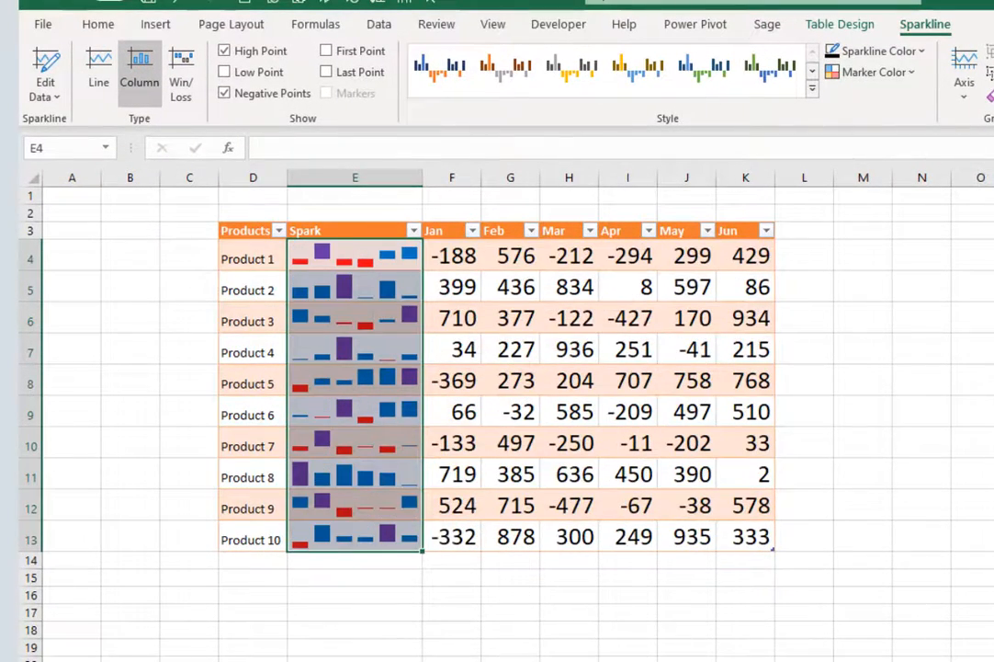
key("F9")
key("F9")
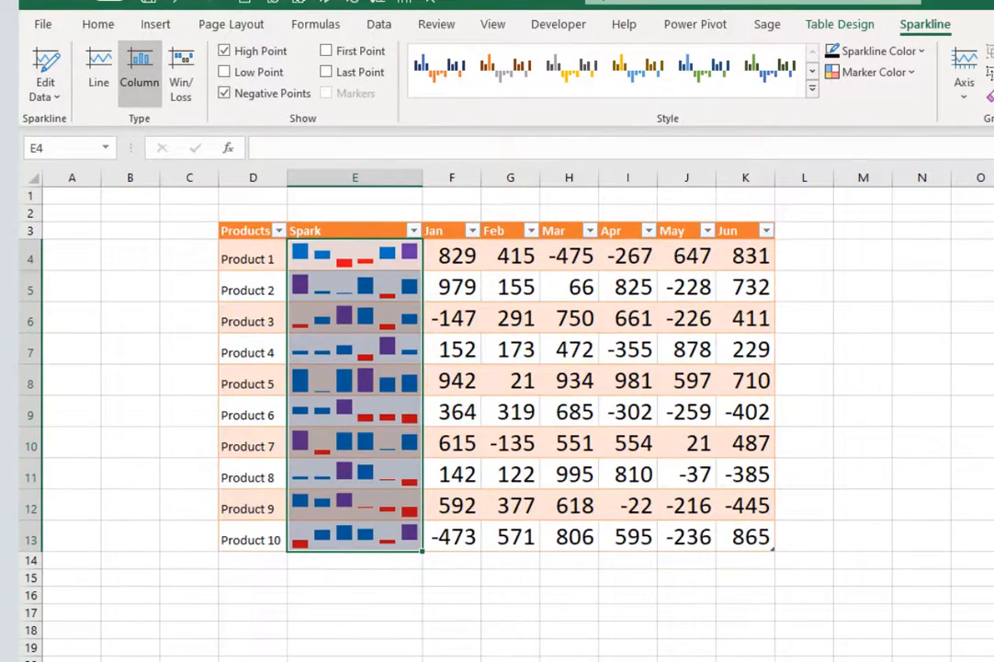
key("F9")
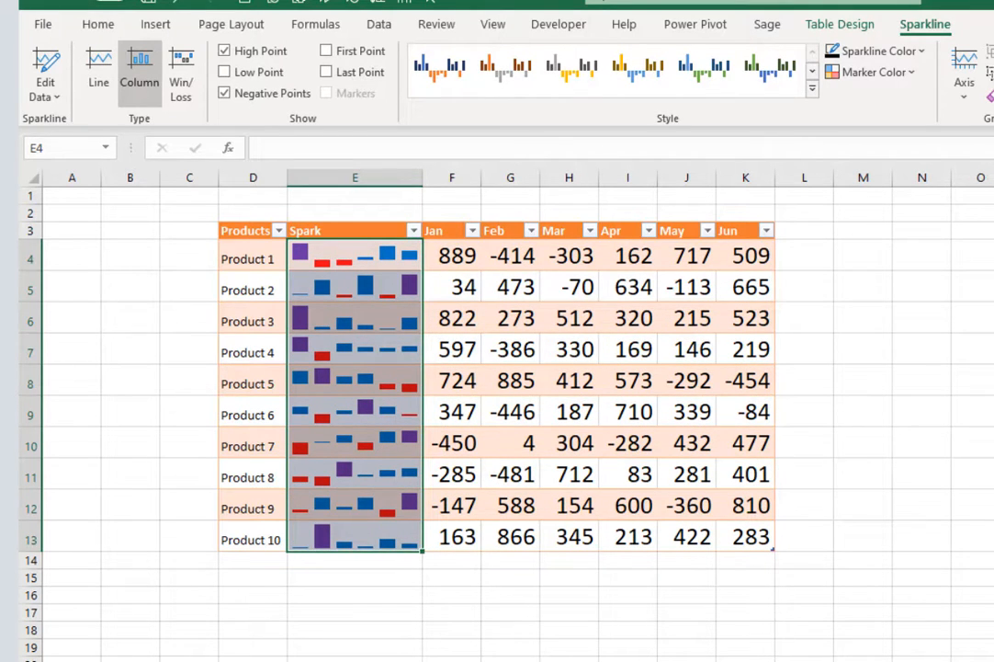
key("F9")
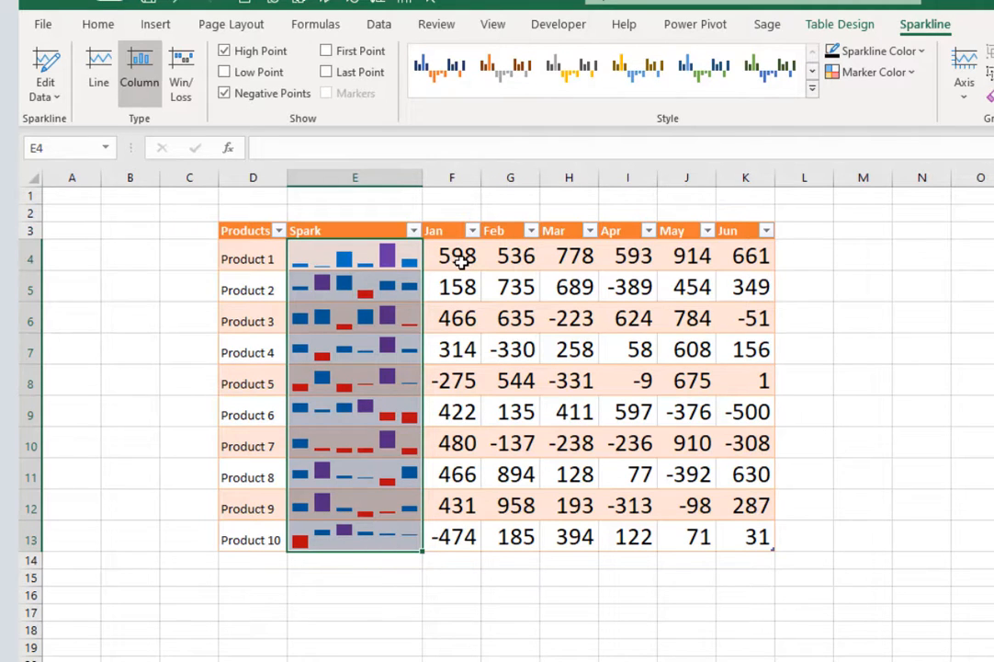
Copy the Jan–Jun number cells F4:K13
left_click_drag(468, 262, 757, 539)
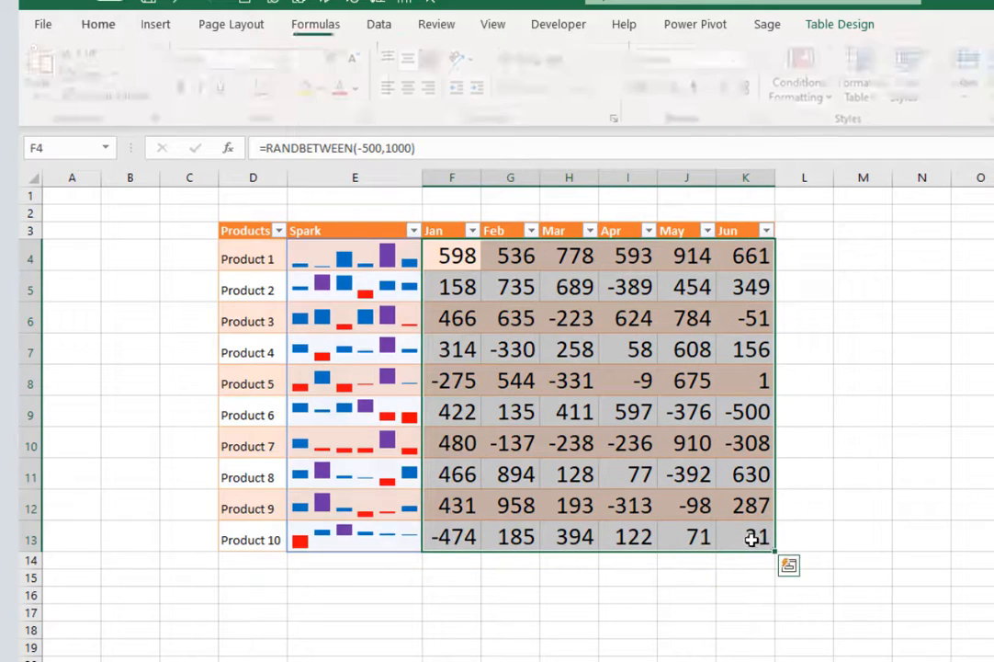
right_click(645, 429)
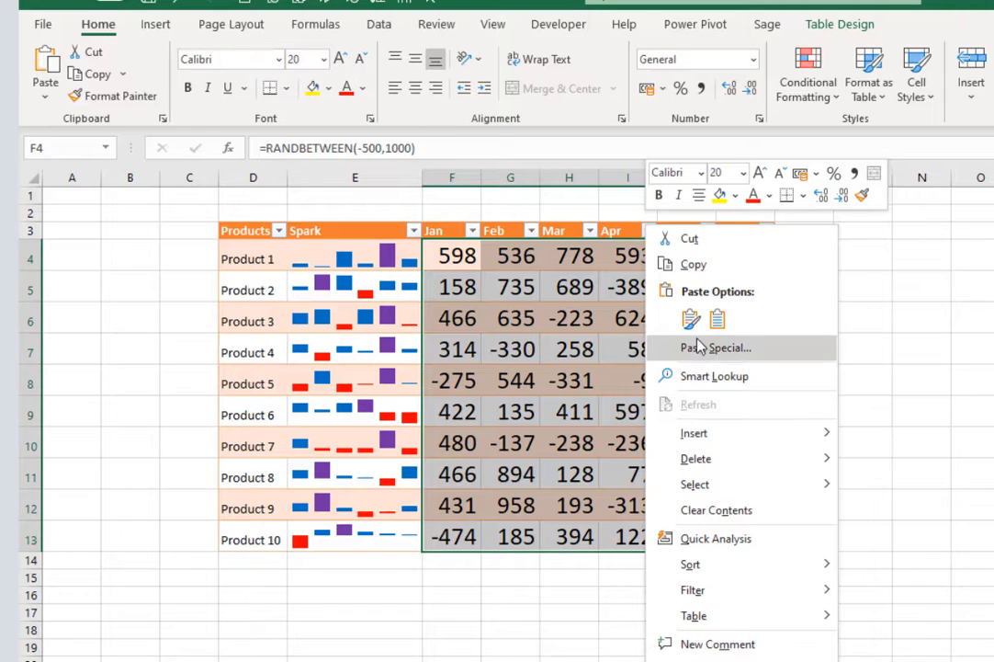
left_click(687, 265)
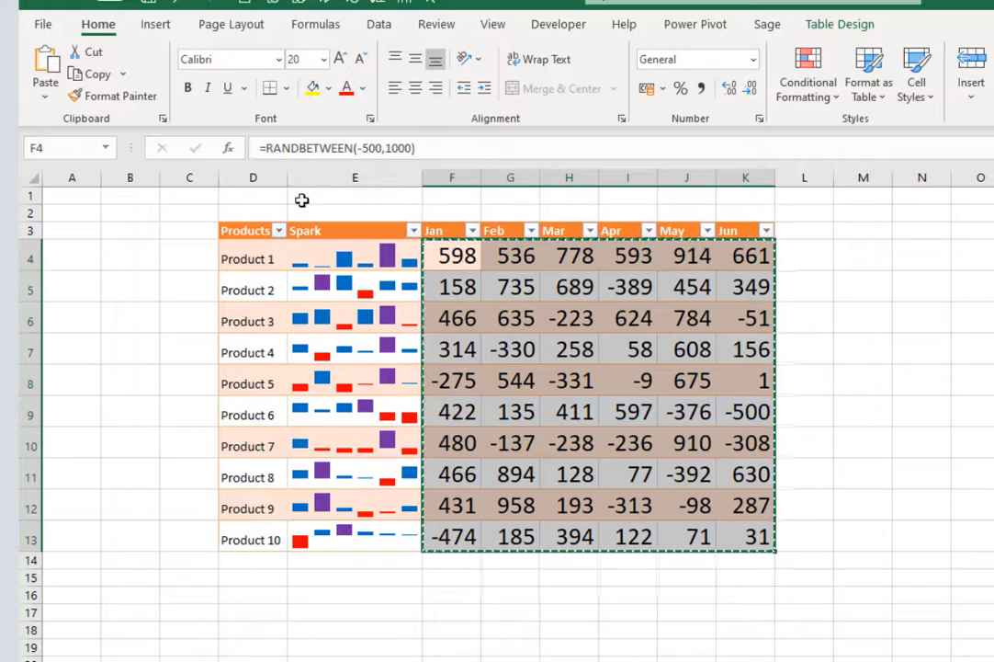
Paste the copied Jan–Jun cells back over themselves as static values
left_click(44, 99)
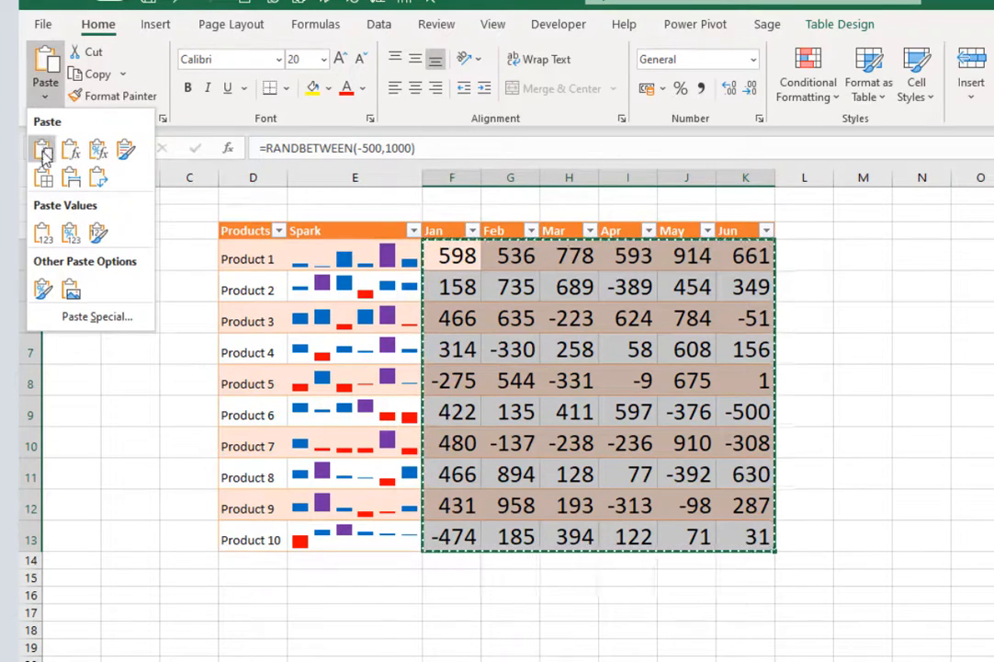
left_click(71, 234)
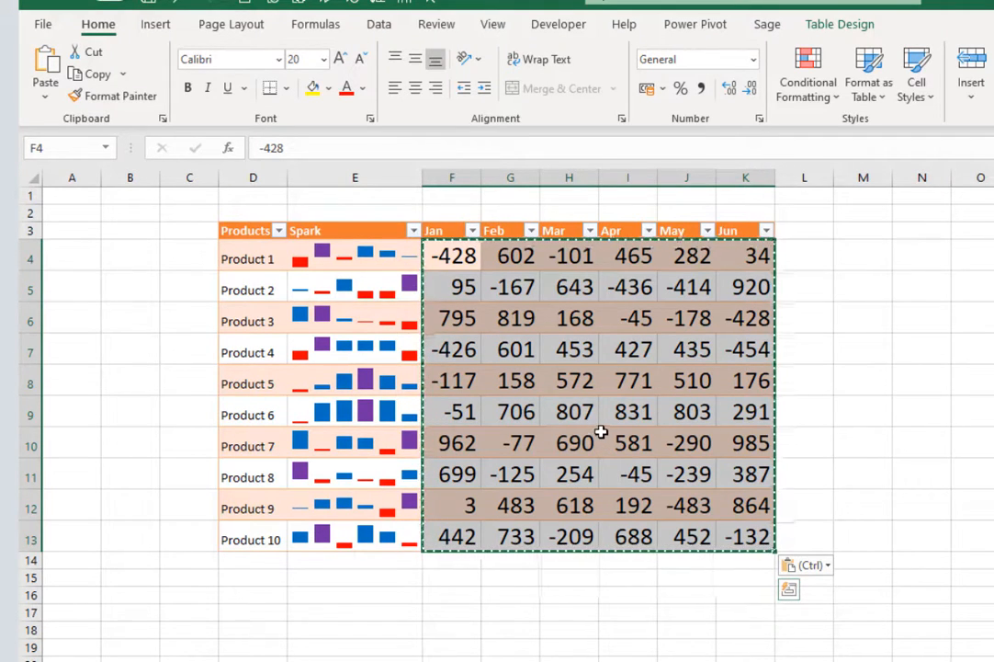
right_click(602, 433)
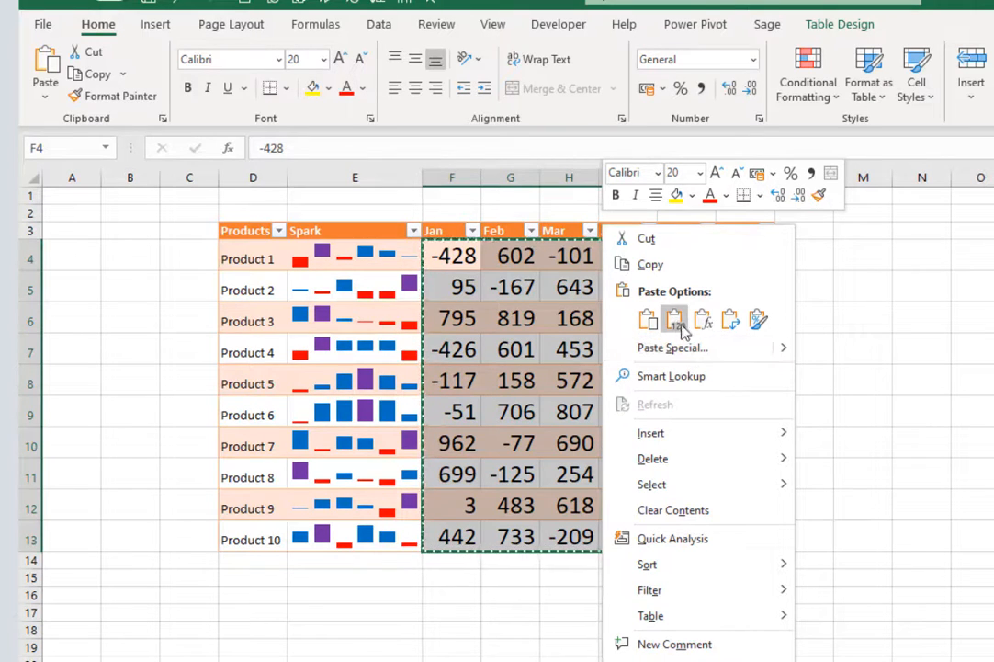
left_click(676, 322)
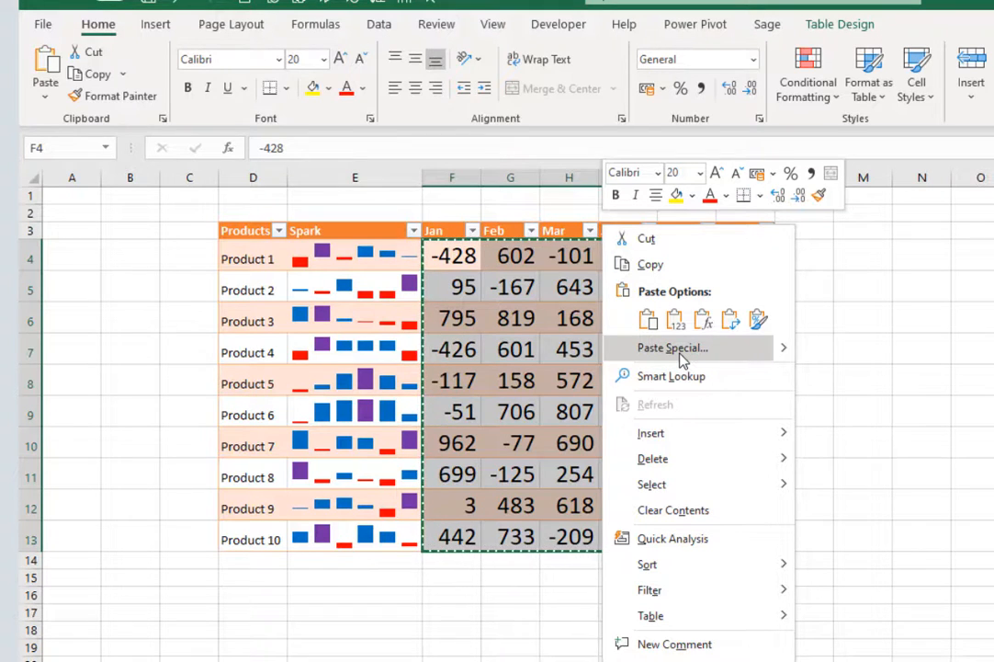
key("Escape")
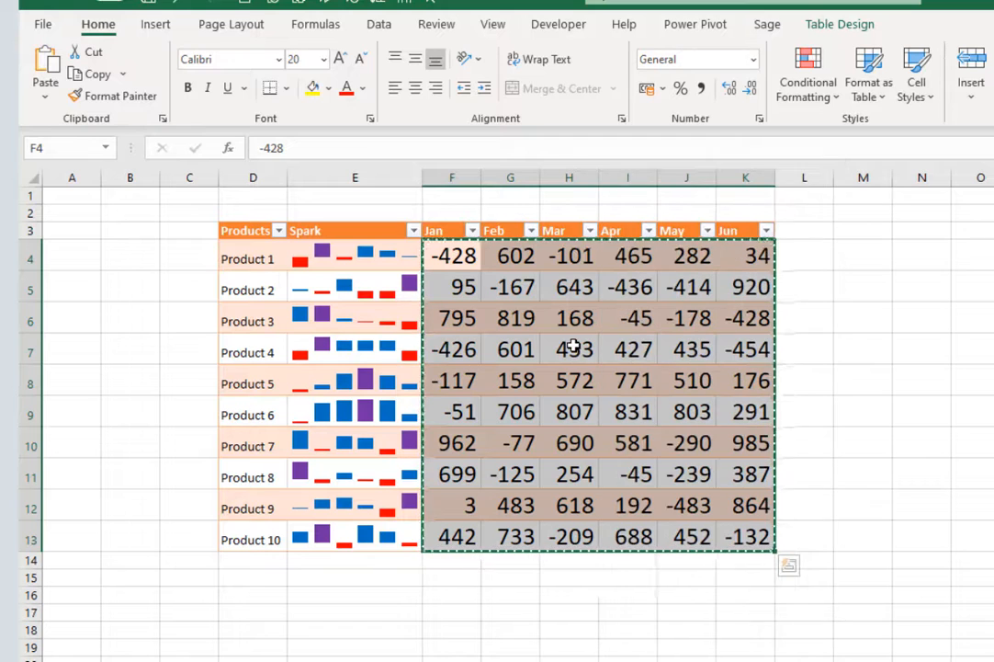